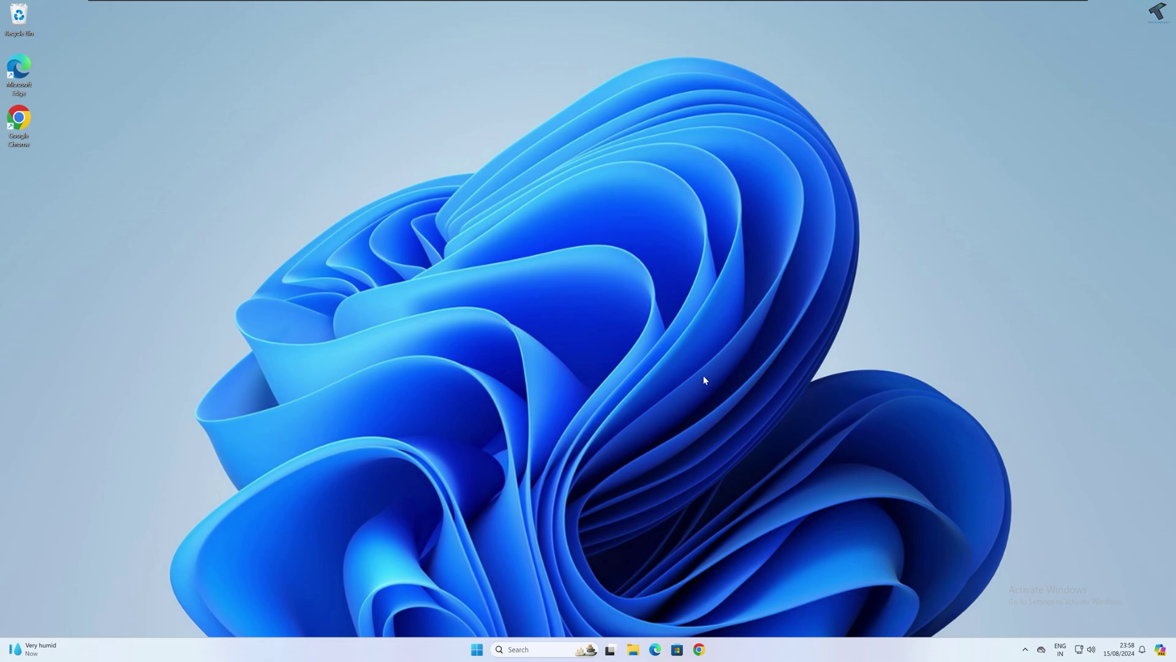
- Open Settings from the Start right-click menu and go to Network & internet > VPN, showing connection '213'
right_click(481, 649)
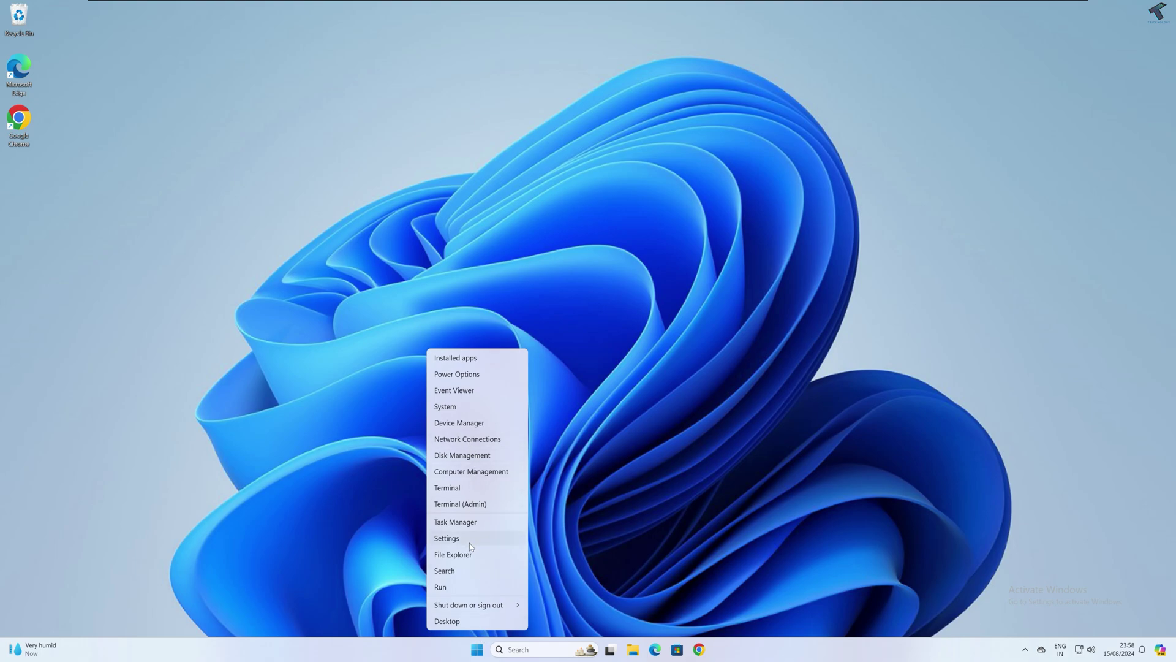
left_click(506, 537)
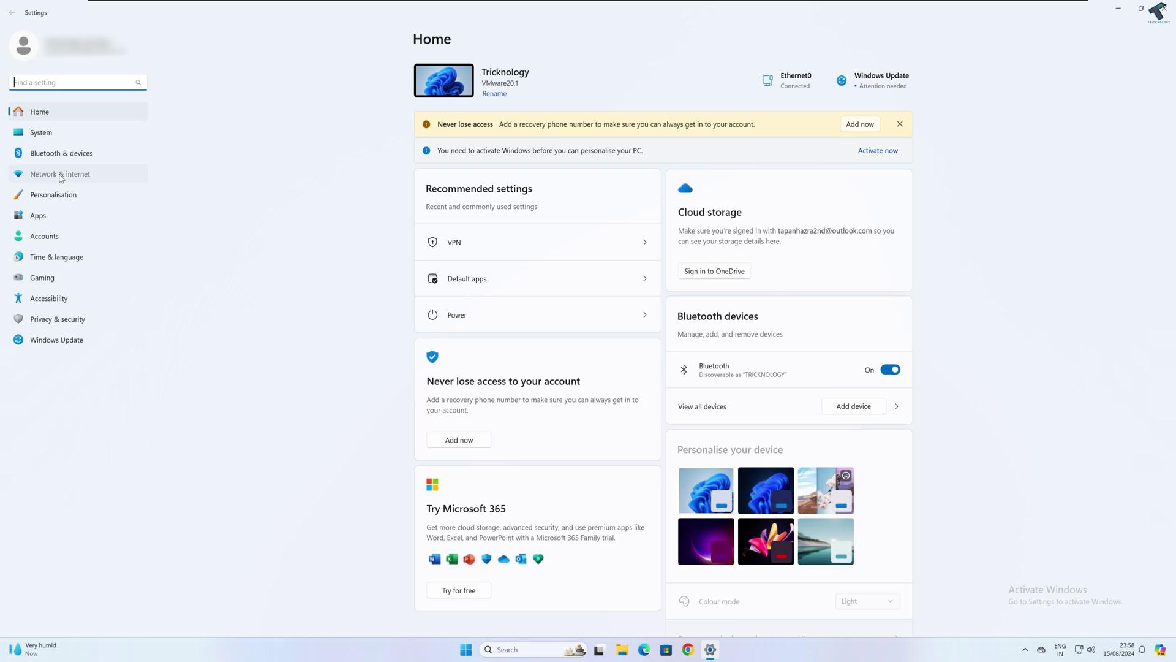
left_click(88, 176)
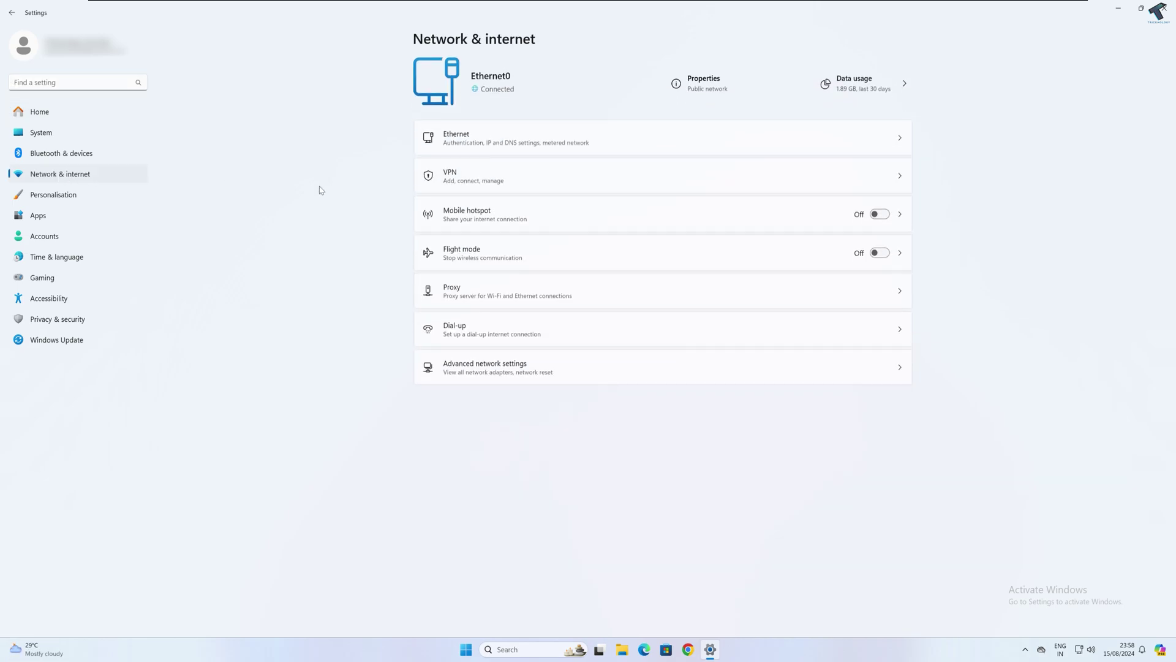
left_click(492, 178)
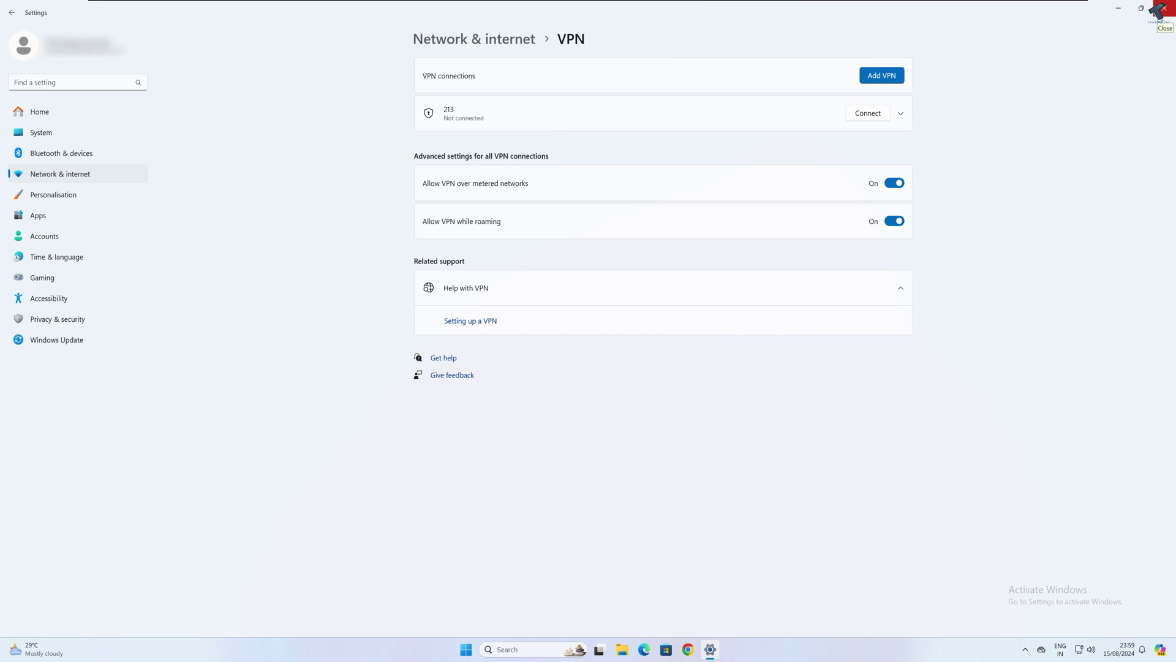
- Close Windows Settings and open Chrome's Delete browsing data options under Privacy and security
left_click(1162, 9)
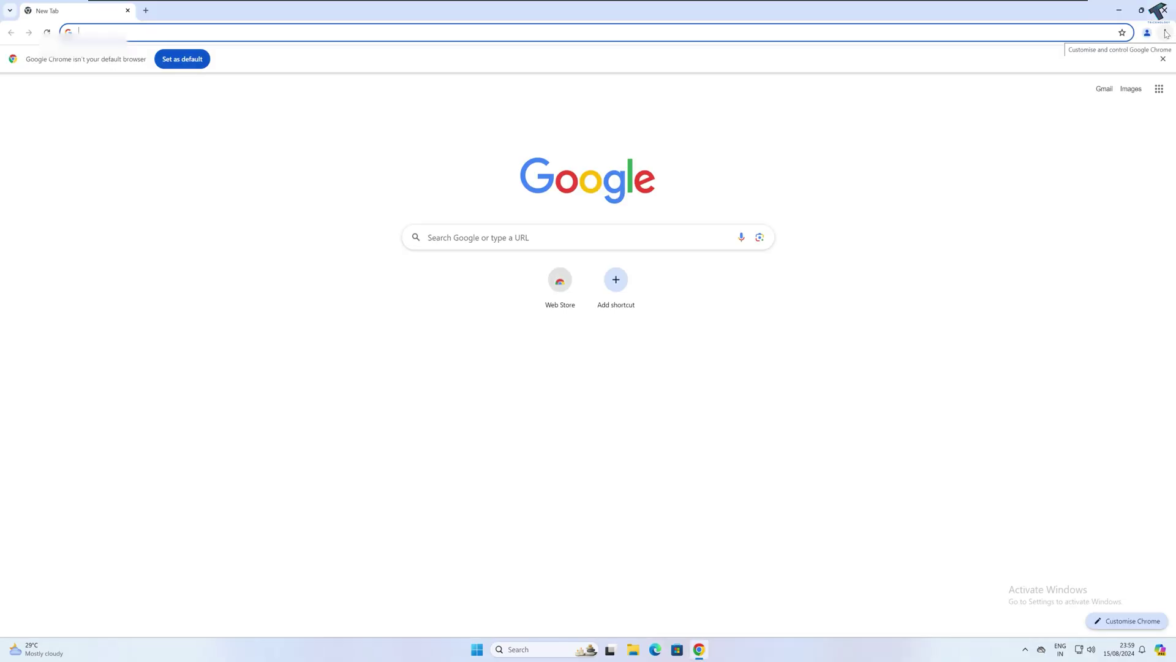
left_click(1165, 34)
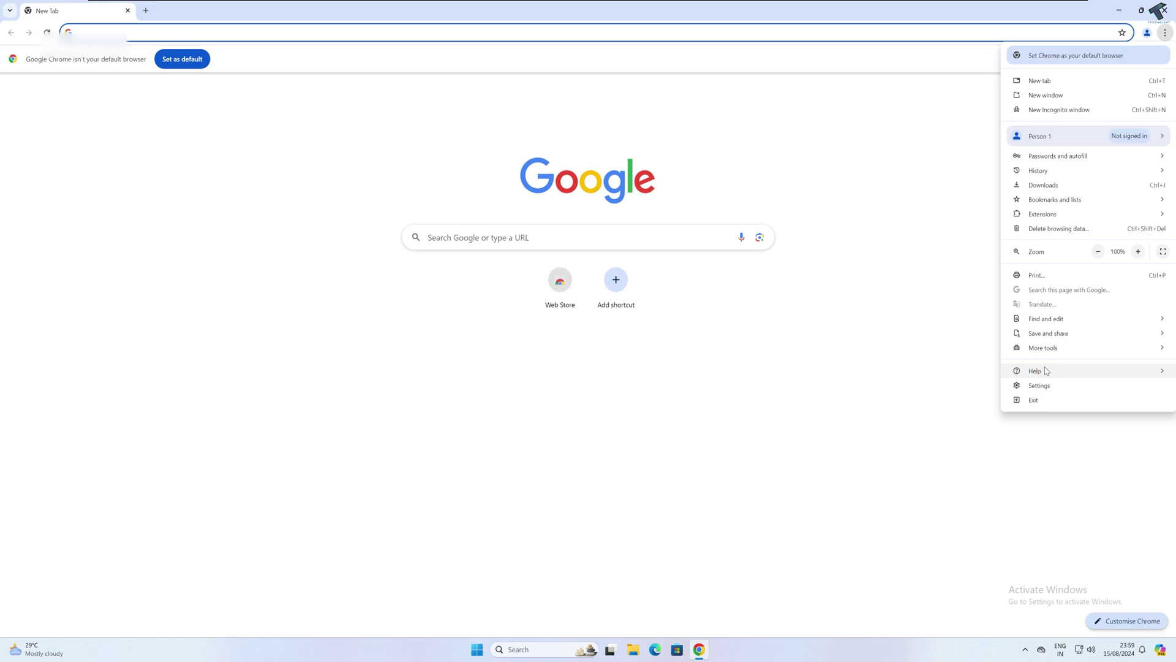
left_click(1039, 385)
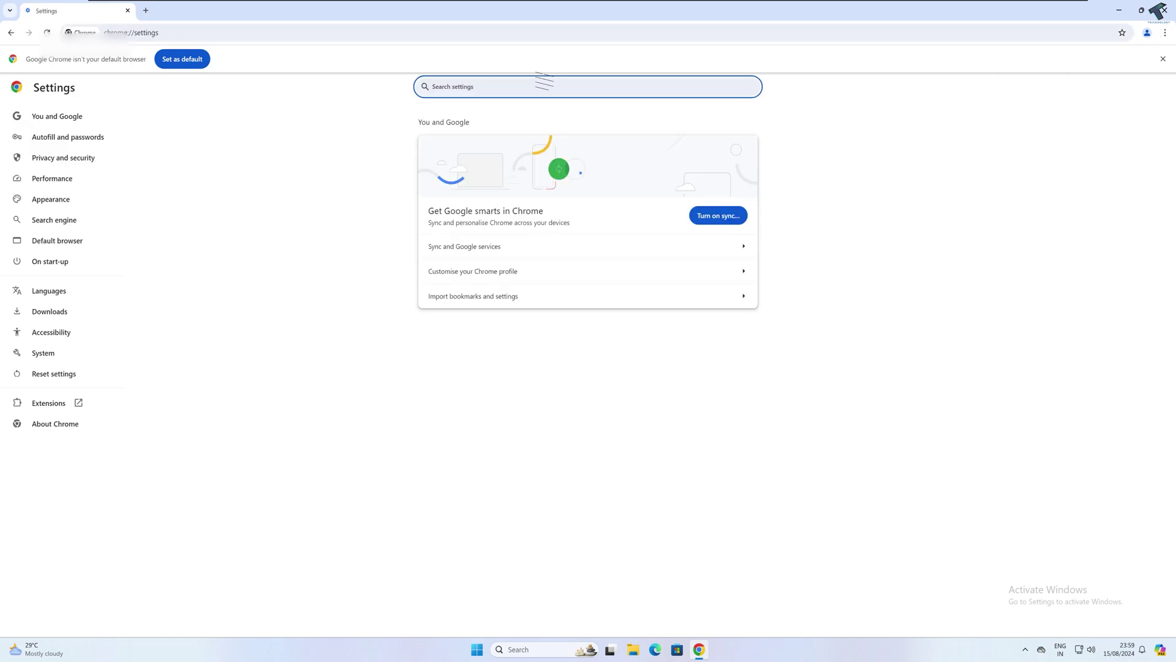
left_click(96, 169)
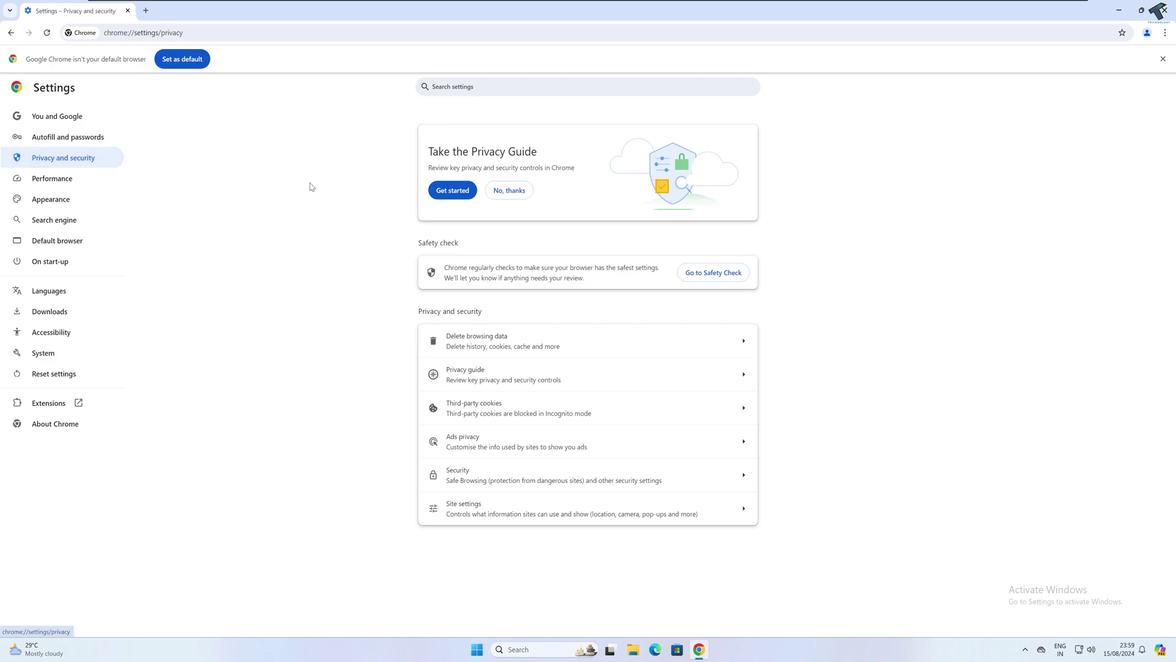
left_click(483, 344)
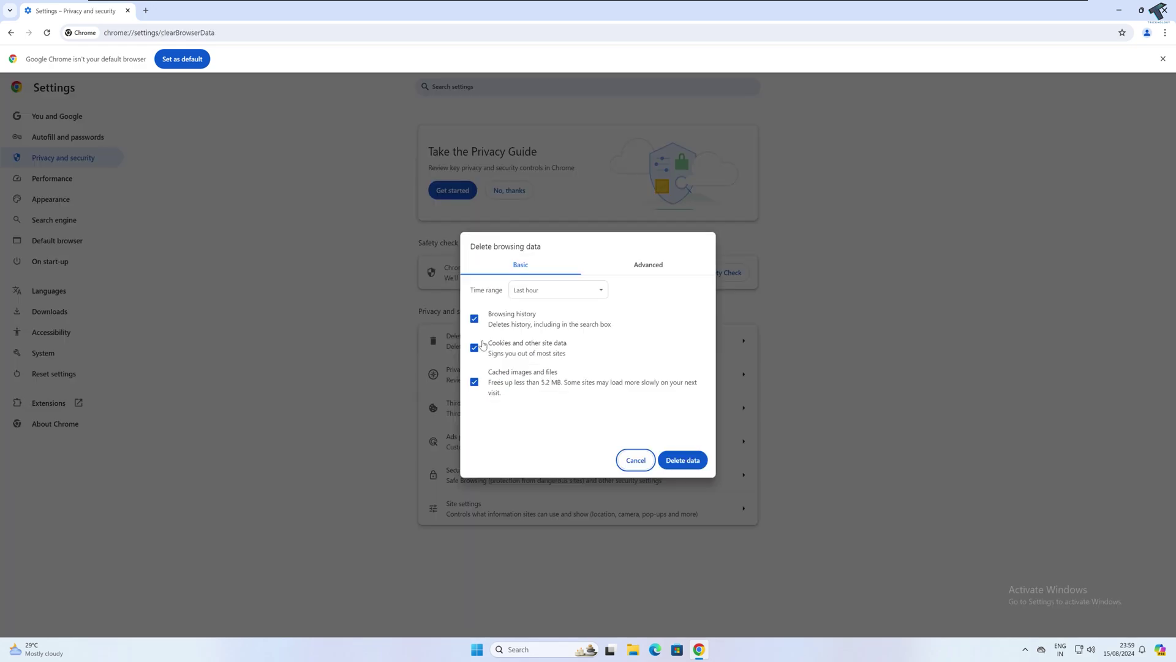
- Delete All time browsing history, cookies and cached files, then close Chrome
left_click(555, 291)
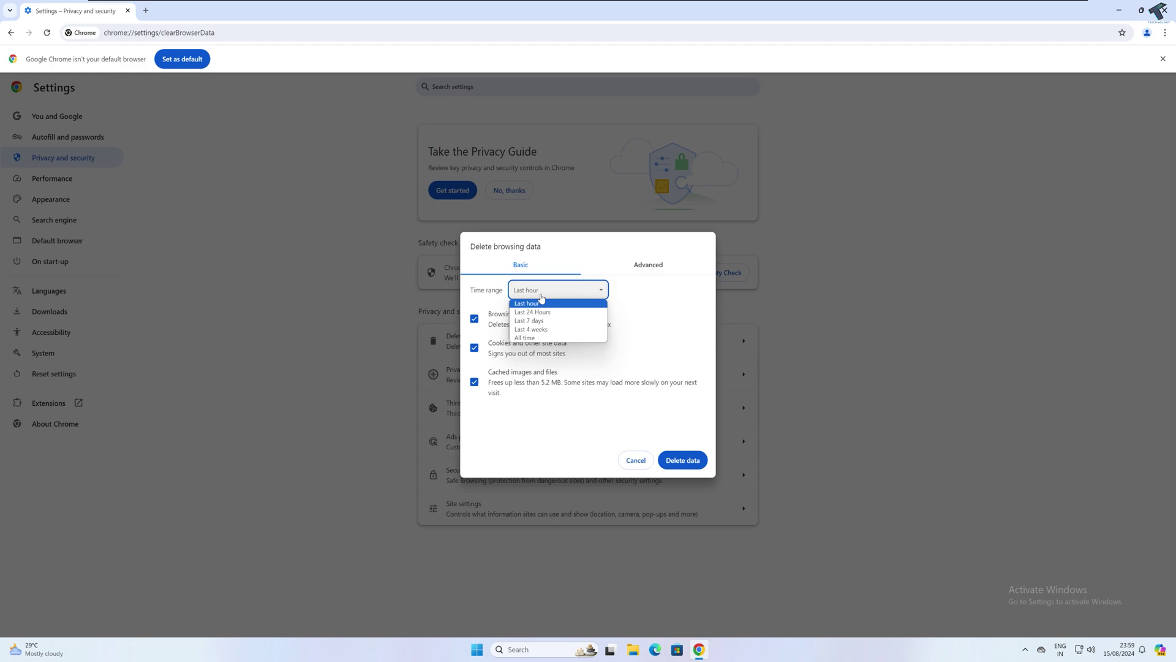
left_click(533, 338)
left_click(677, 462)
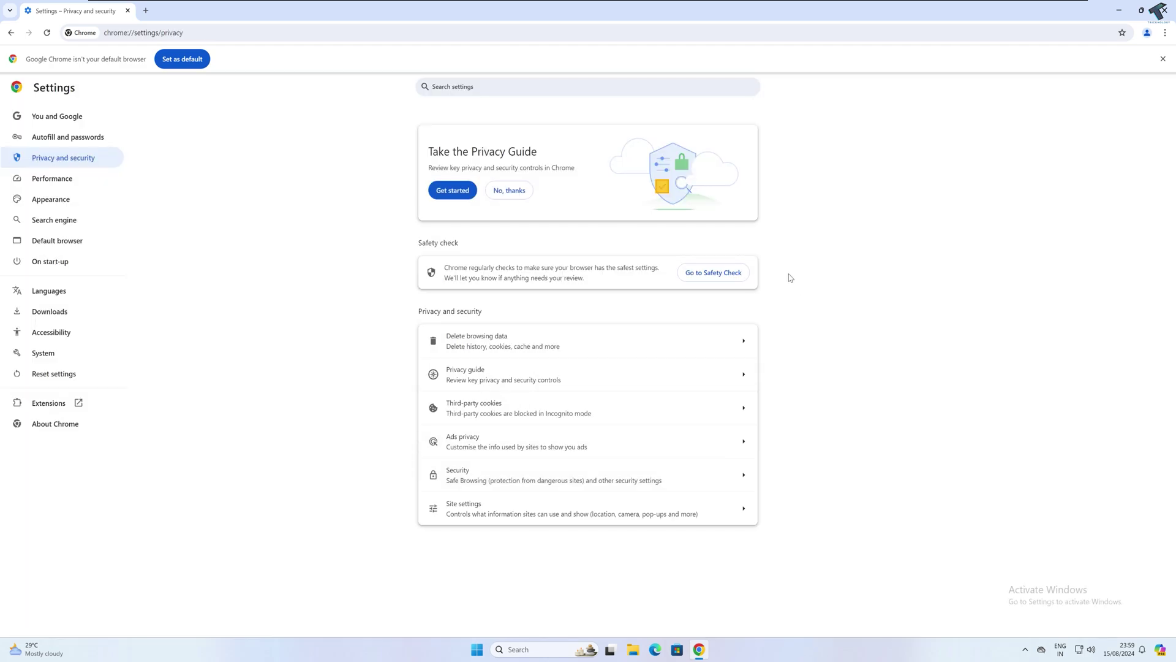
left_click(1171, 13)
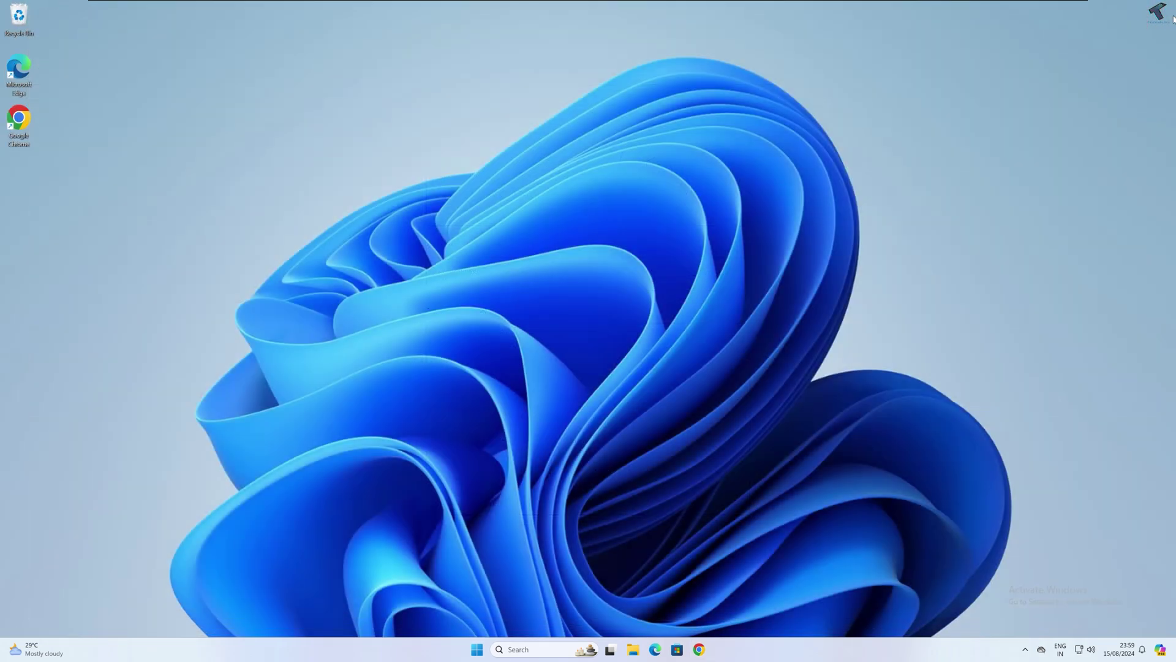
right_click(1113, 656)
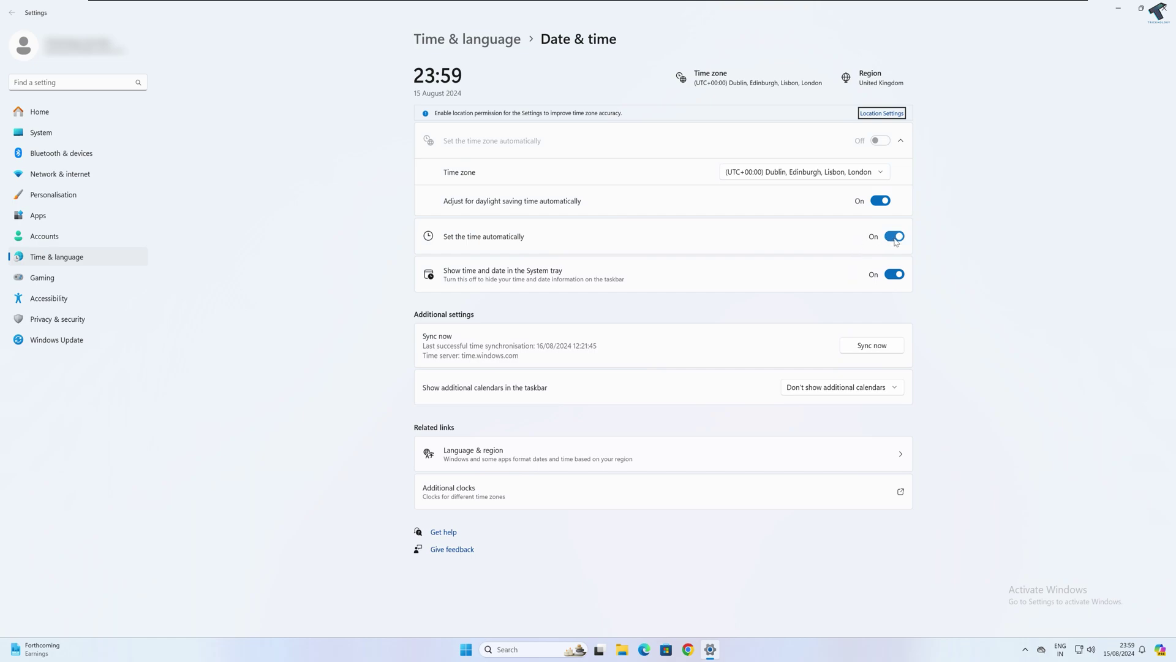
left_click(893, 237)
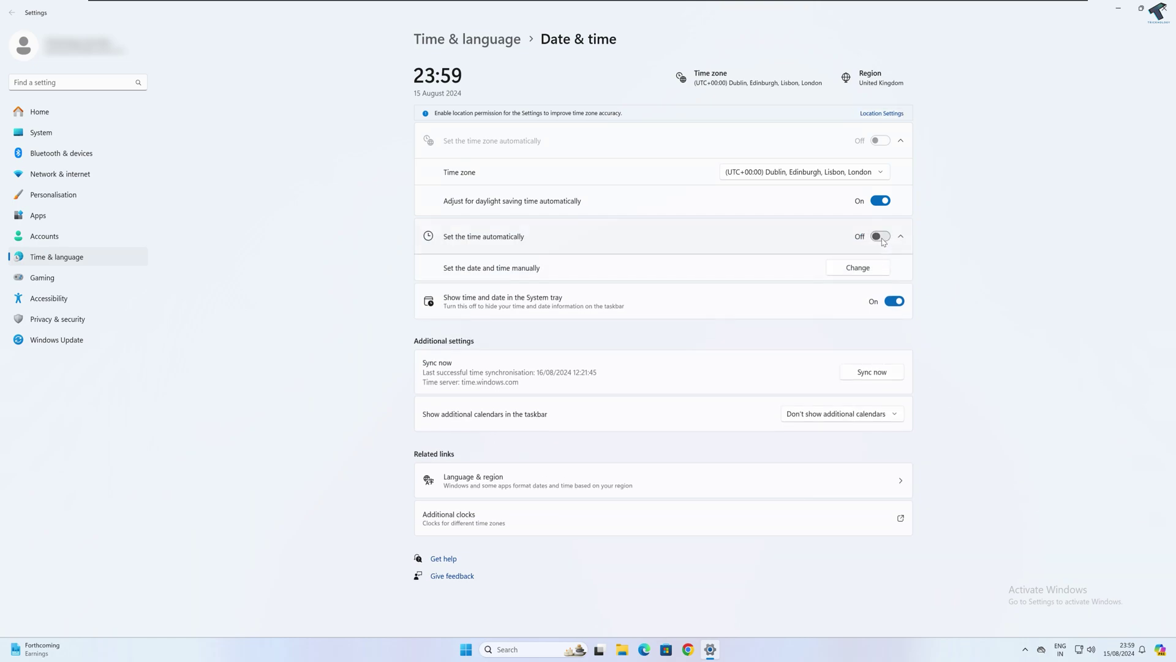
left_click(901, 281)
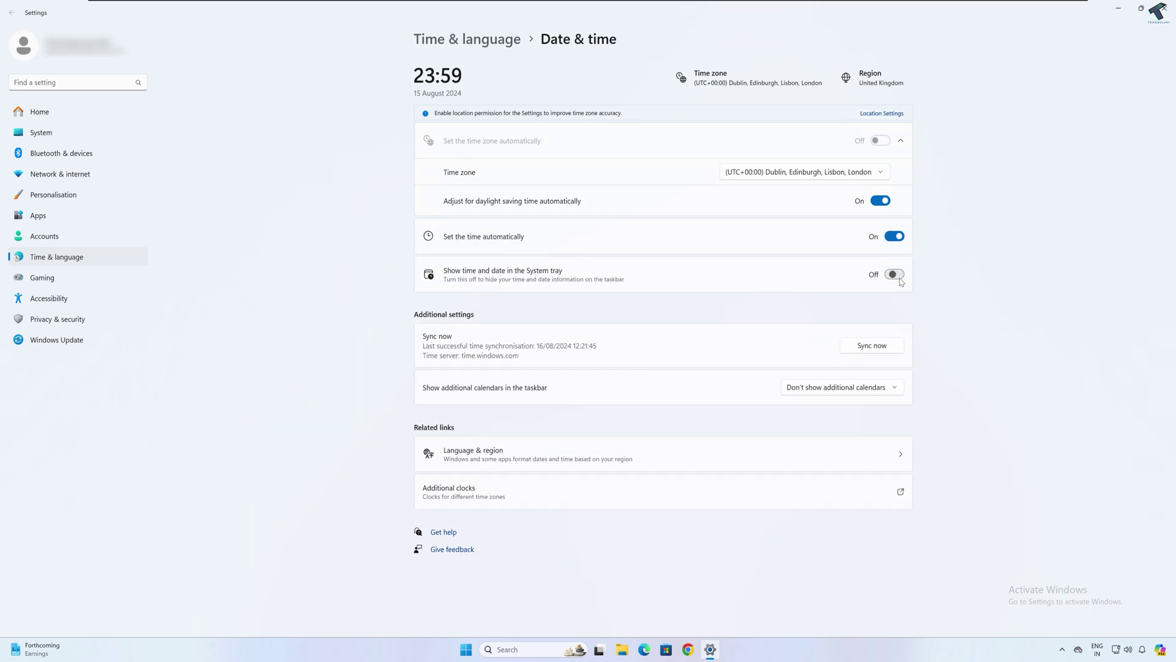
left_click(901, 281)
left_click(879, 203)
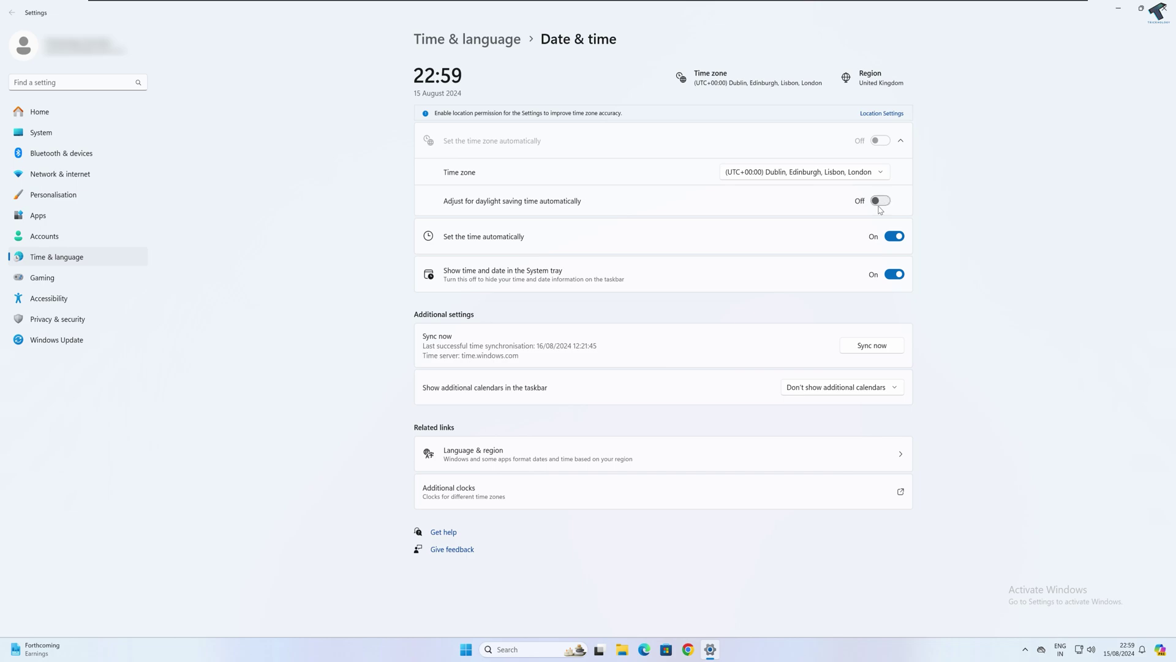
left_click(879, 205)
left_click(1162, 9)
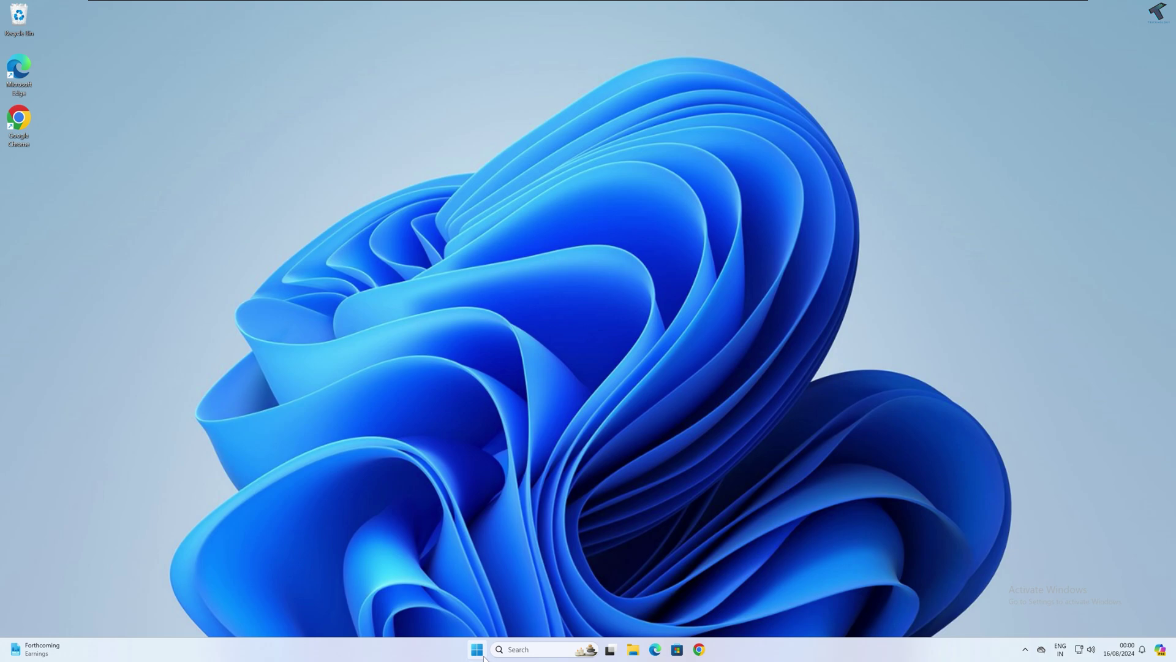
- Open Network Connections with ncpa.cpl and bring up Ethernet0's properties
left_click(482, 654)
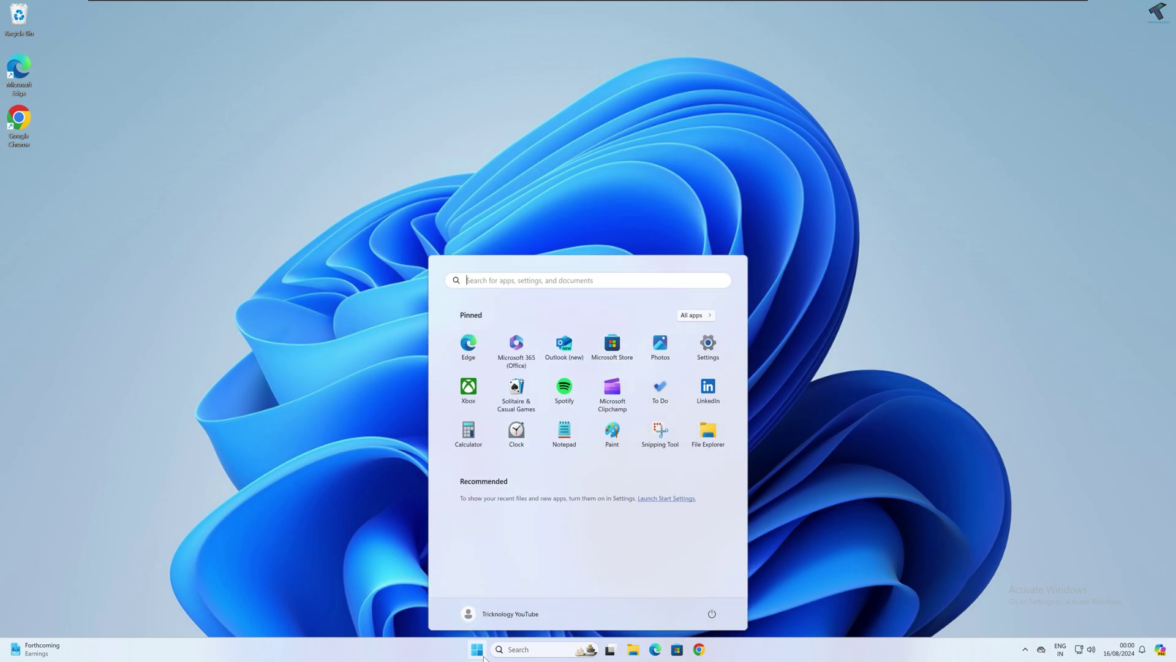
type("nc")
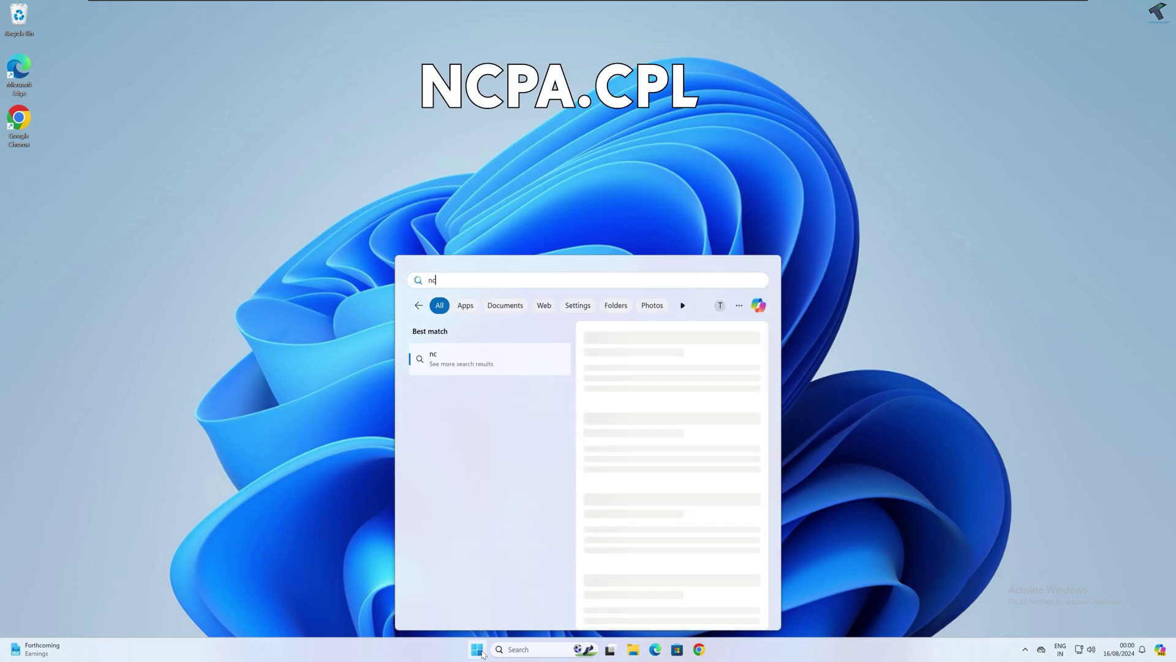
type("p")
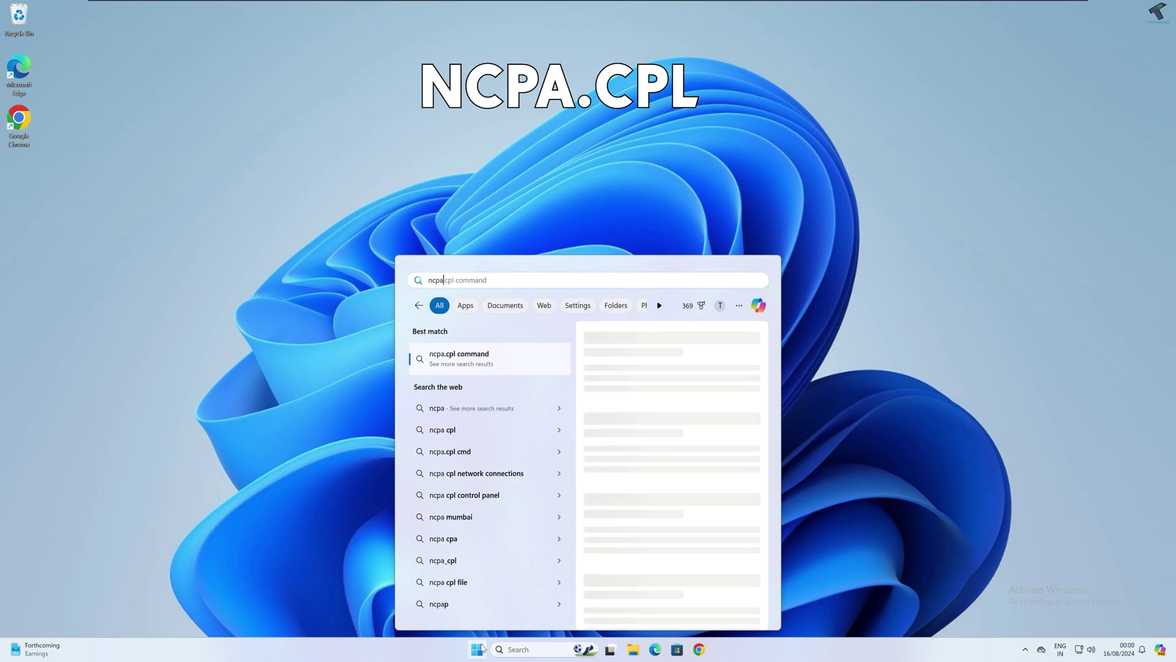
type("a.cpl")
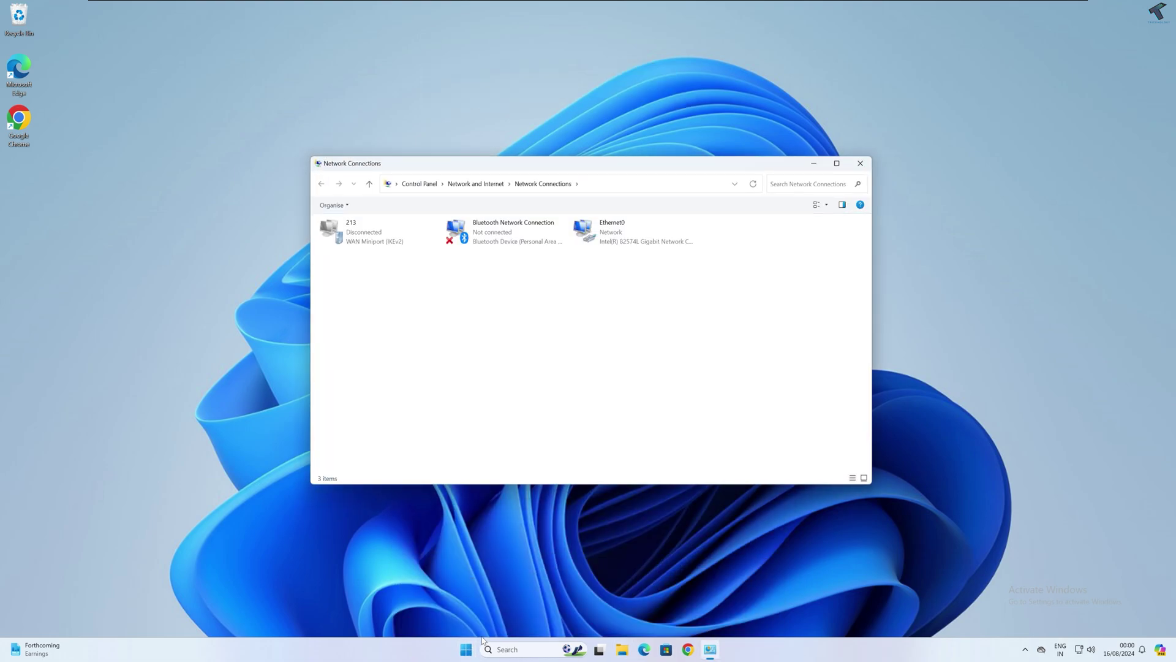
right_click(608, 233)
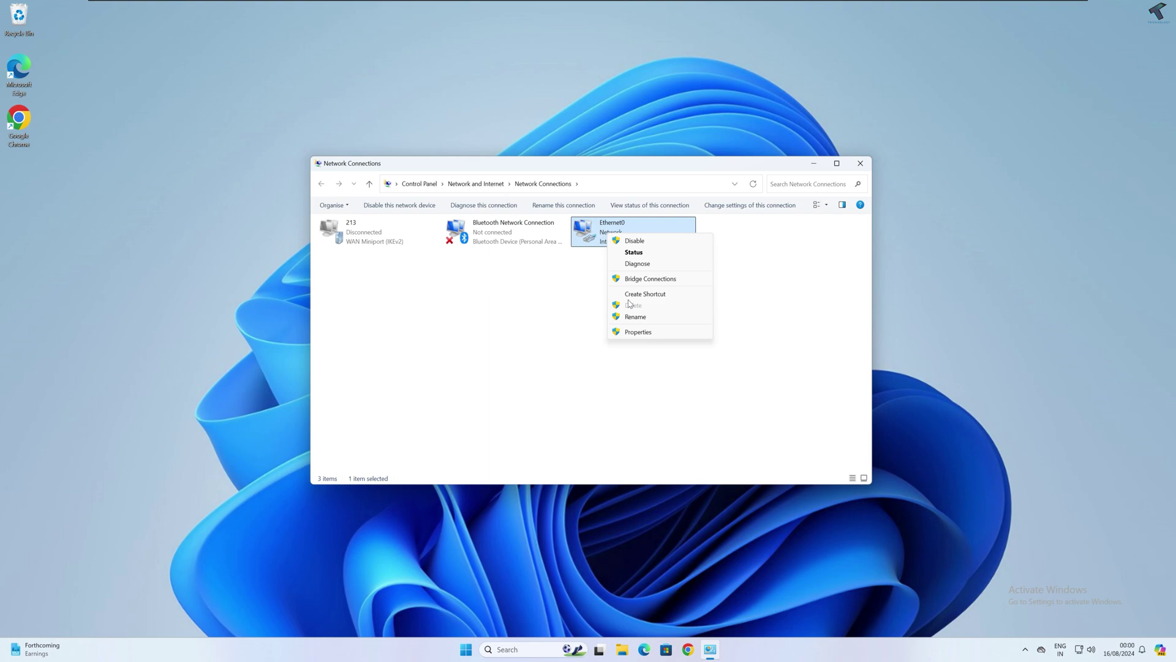
left_click(637, 333)
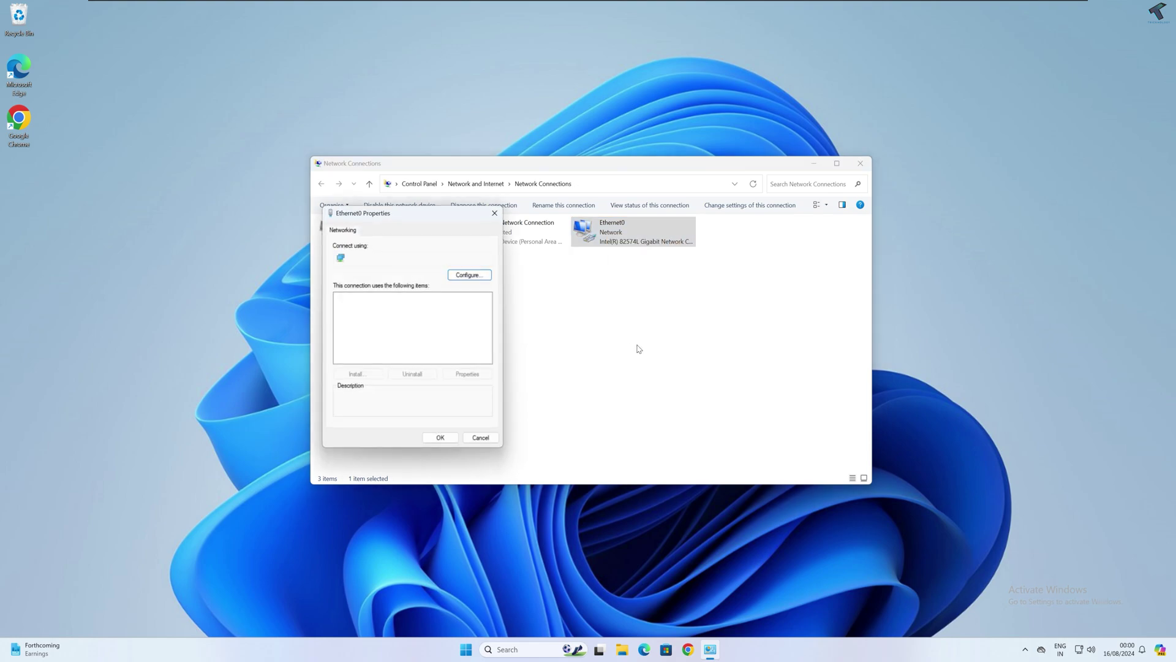
- In Ethernet0's IPv4 properties, switch to manual DNS and enter the preferred server 8.8.8.8
double_click(420, 325)
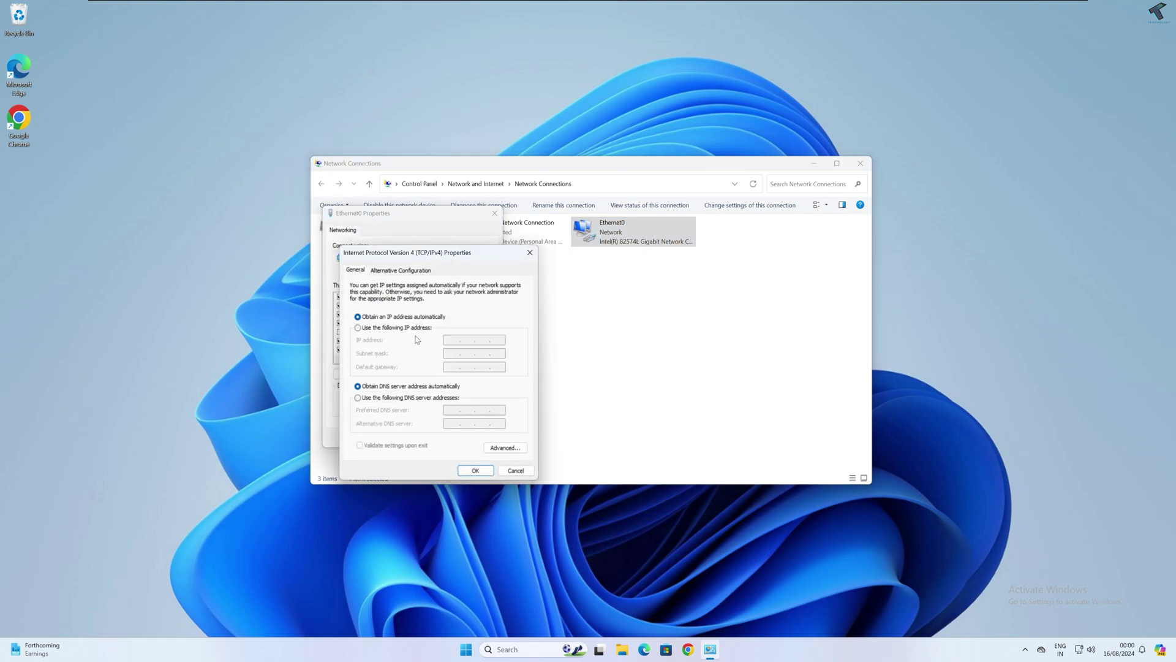
left_click(415, 398)
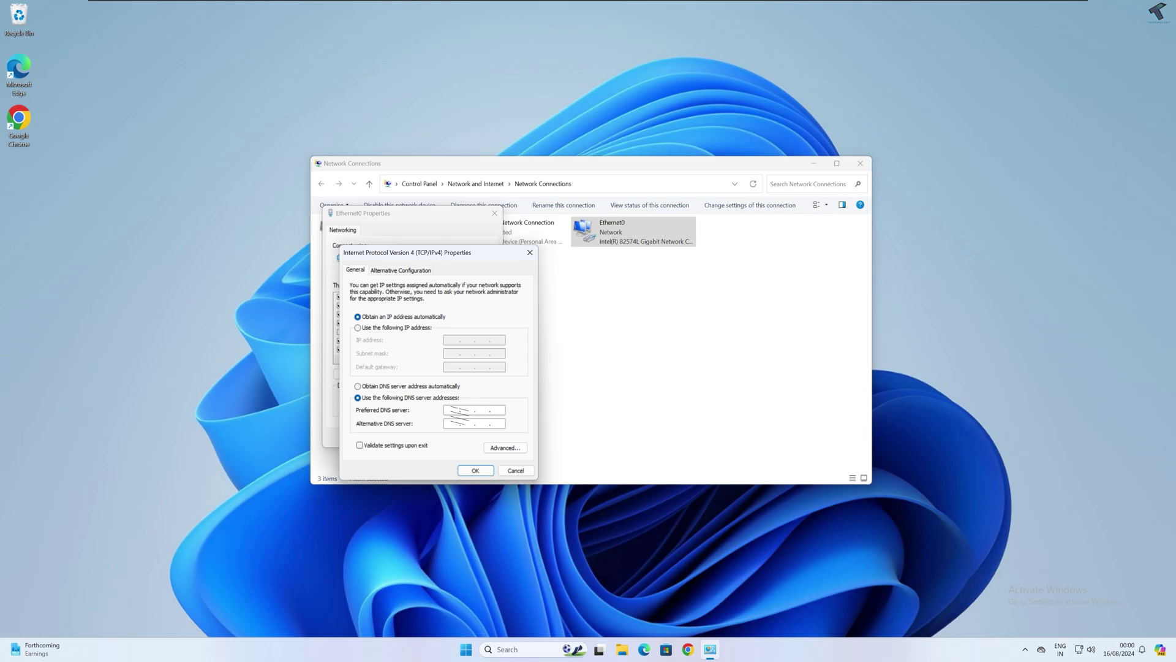
left_click(452, 410)
type("8.8.8.8")
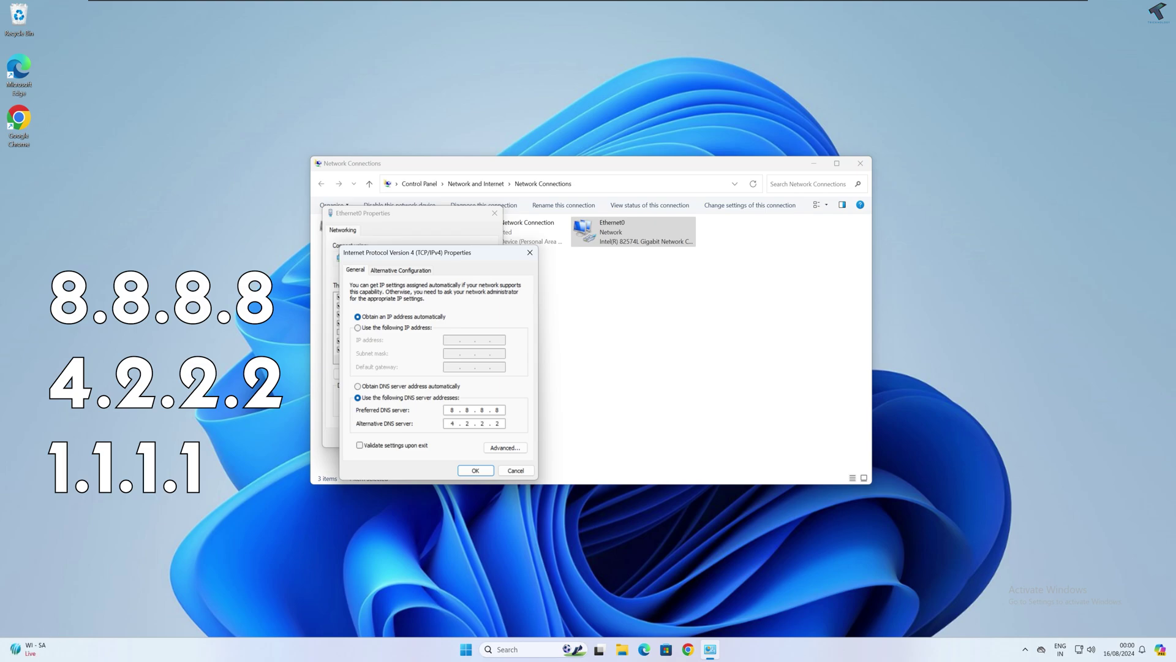
- Add 1.1.1.1 as an extra DNS server in advanced TCP/IP settings and confirm the IPv4 dialogs
left_click(504, 447)
left_click(391, 279)
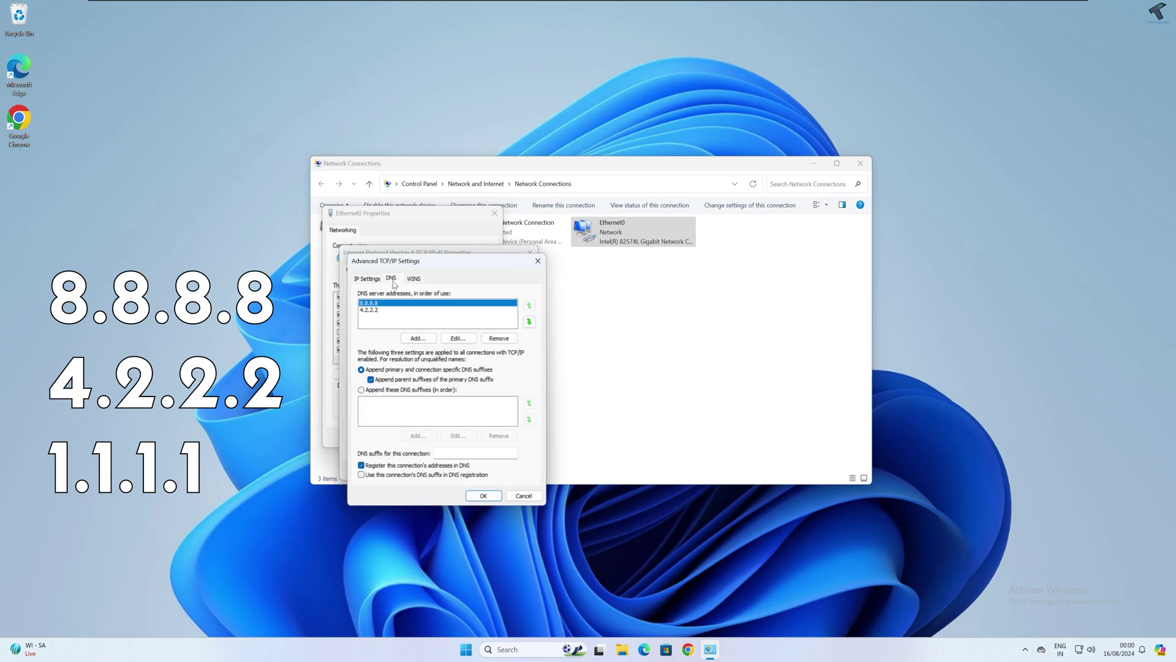
left_click(418, 338)
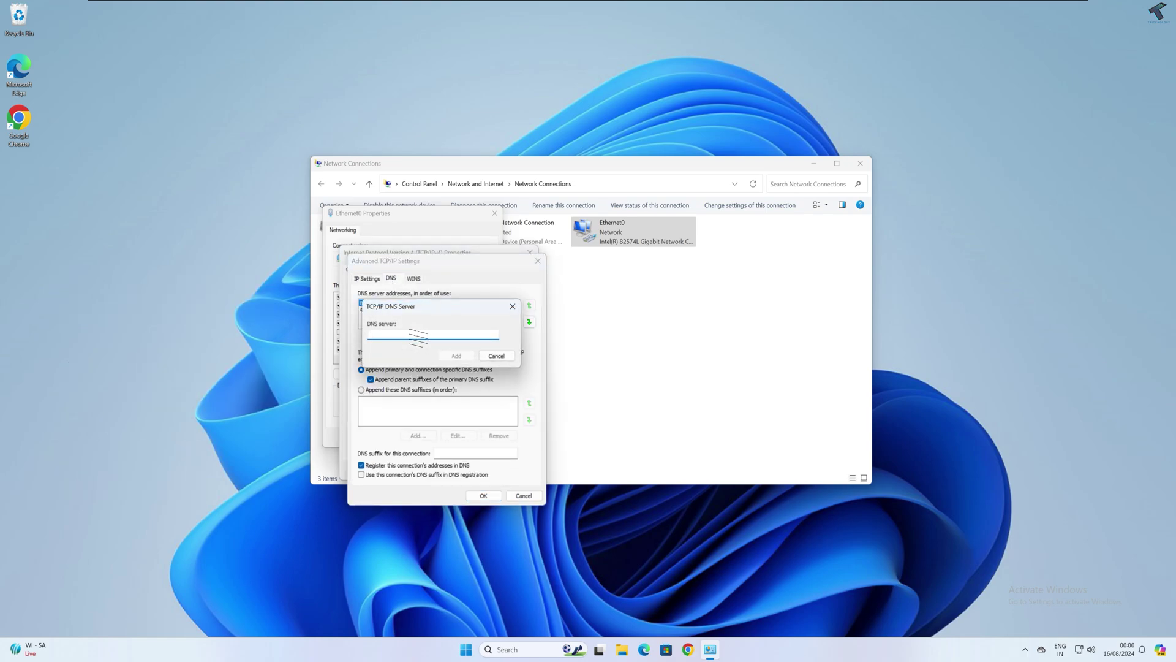
type("1.1.1.1")
left_click(448, 356)
left_click(473, 496)
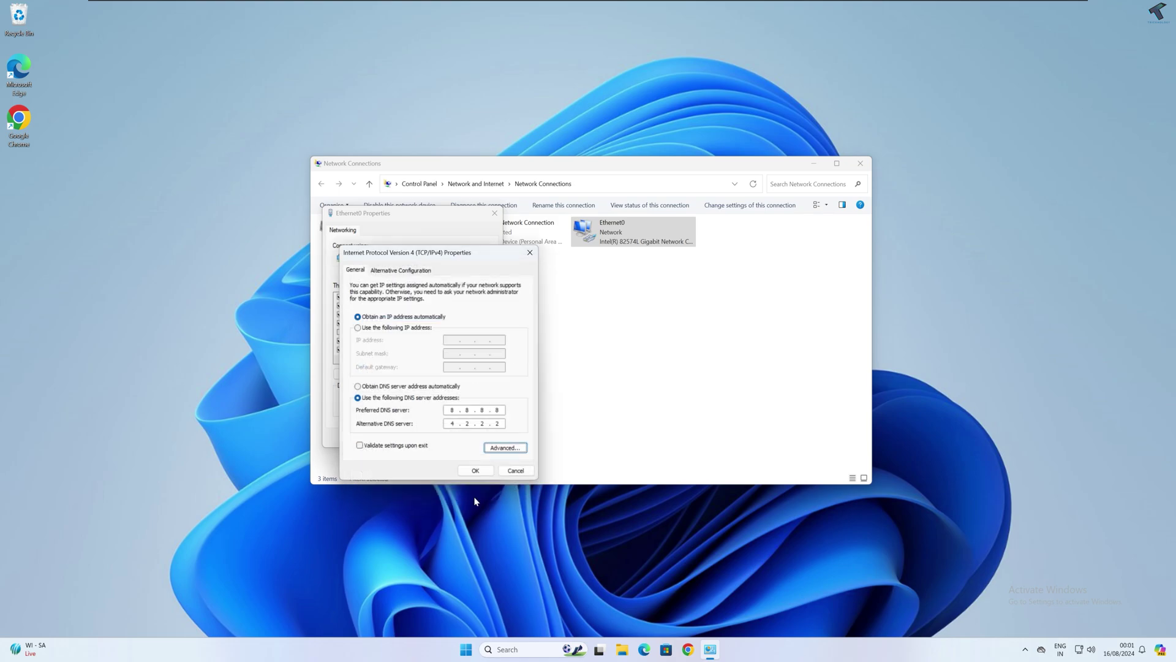
left_click(476, 471)
- Close the Ethernet0 properties and Network Connections windows, returning to the desktop
left_click(440, 439)
left_click(860, 163)
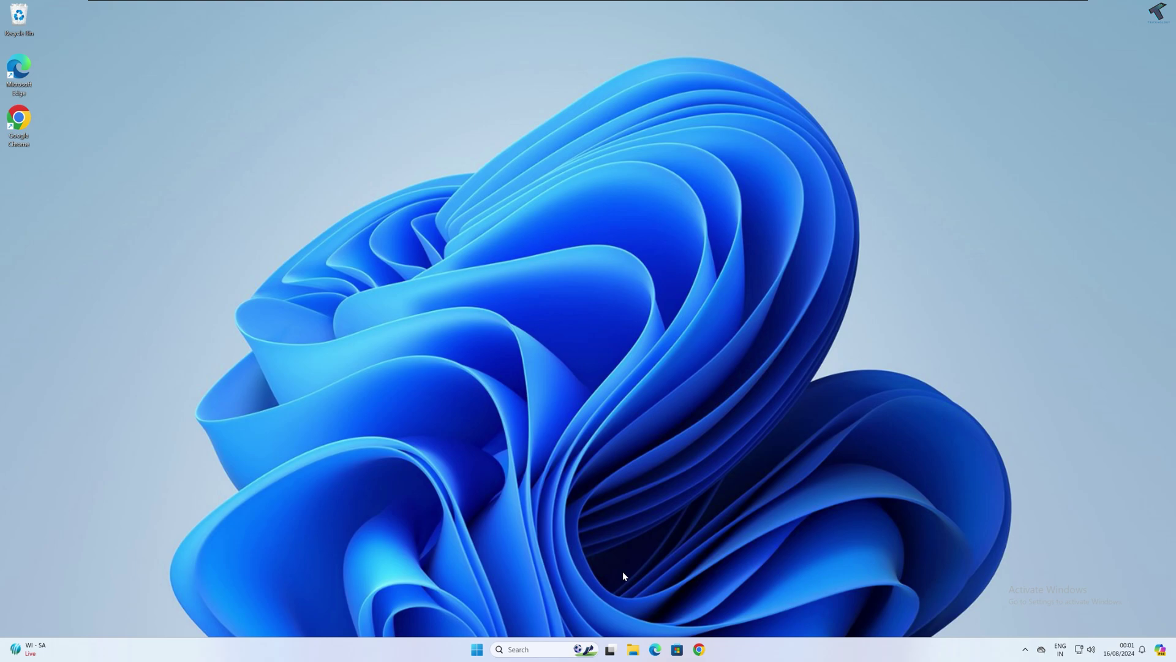
left_click(476, 649)
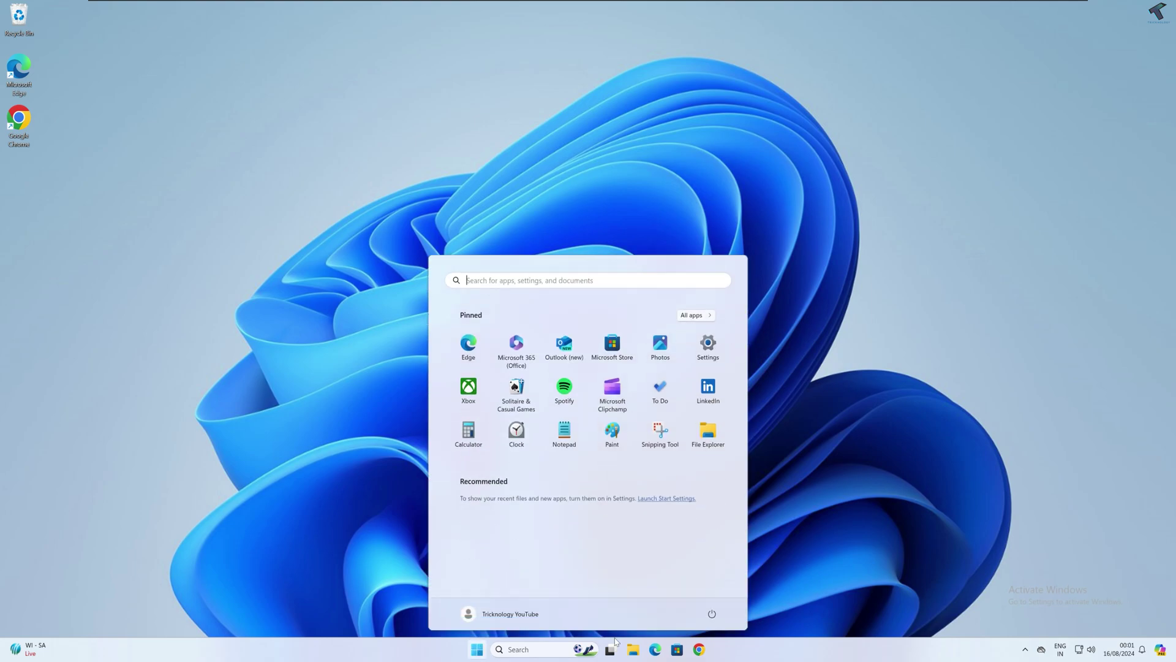
left_click(711, 613)
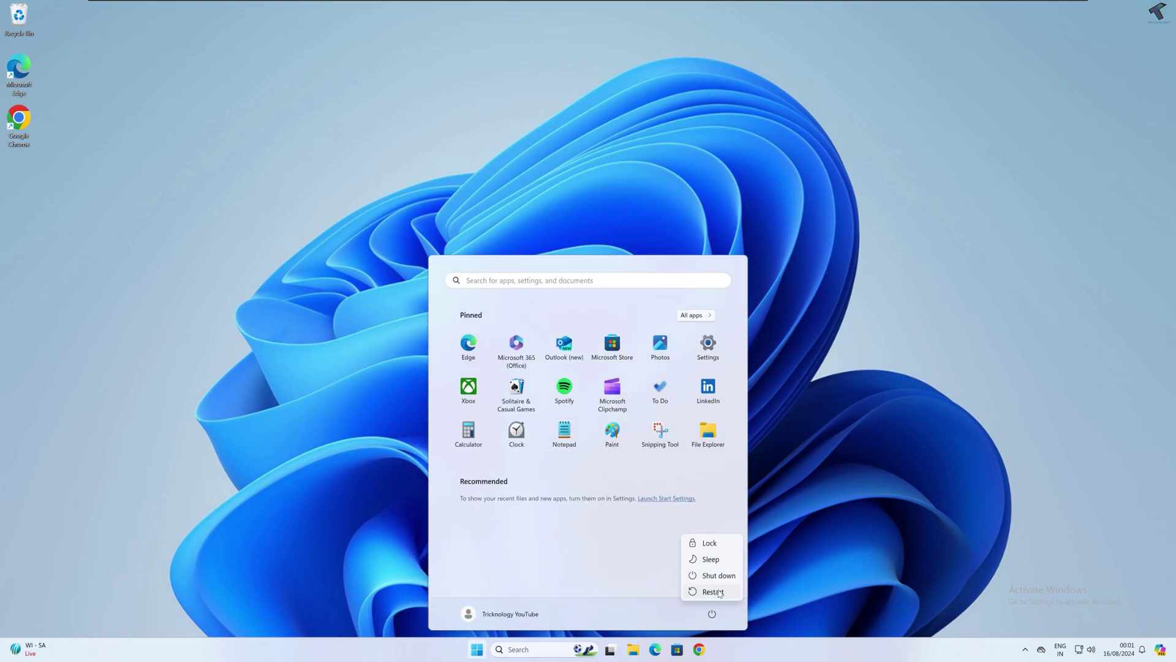
key("Escape")
left_click(847, 551)
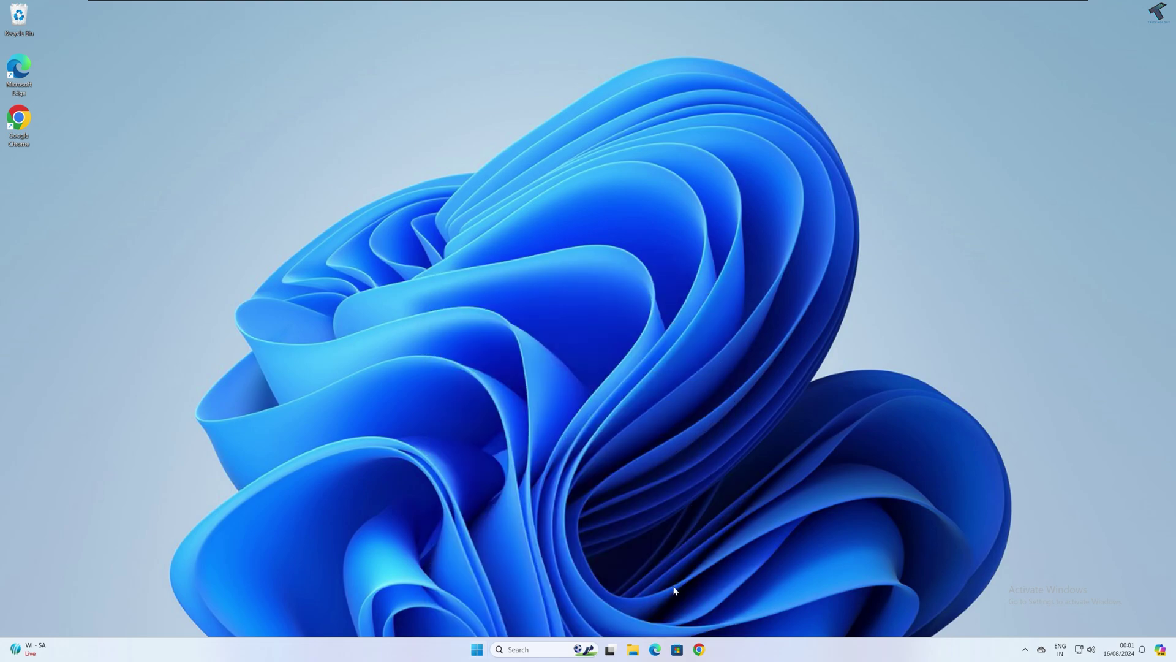
- Search for cmd and launch Command Prompt as administrator, accepting the UAC prompt
left_click(477, 648)
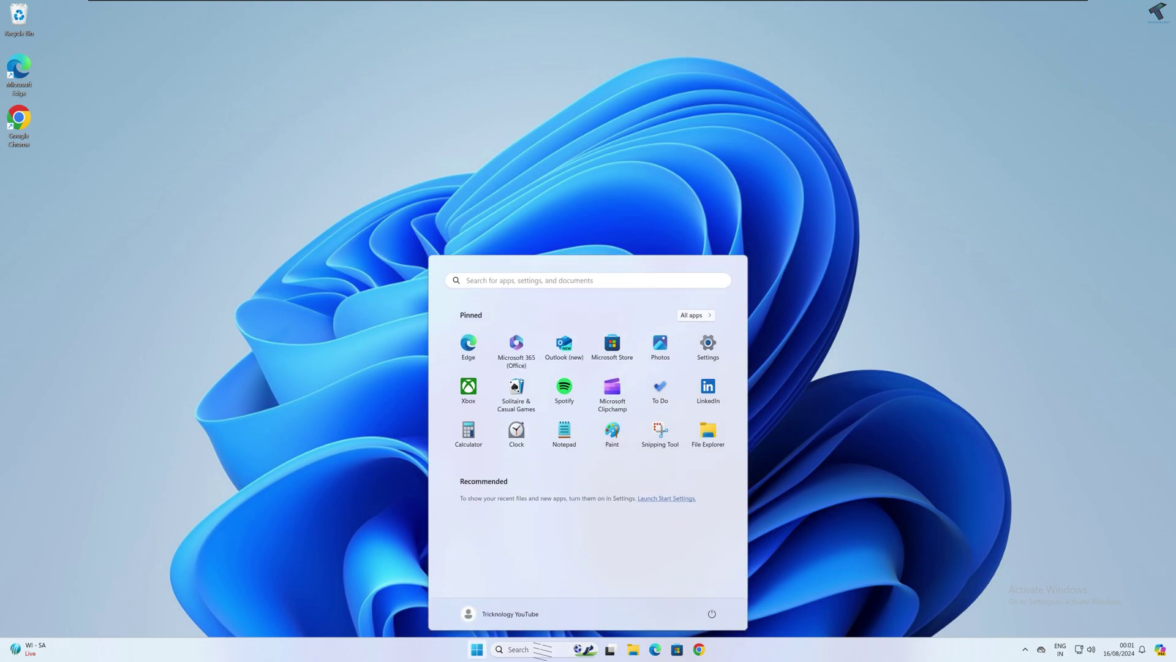
type("cmd")
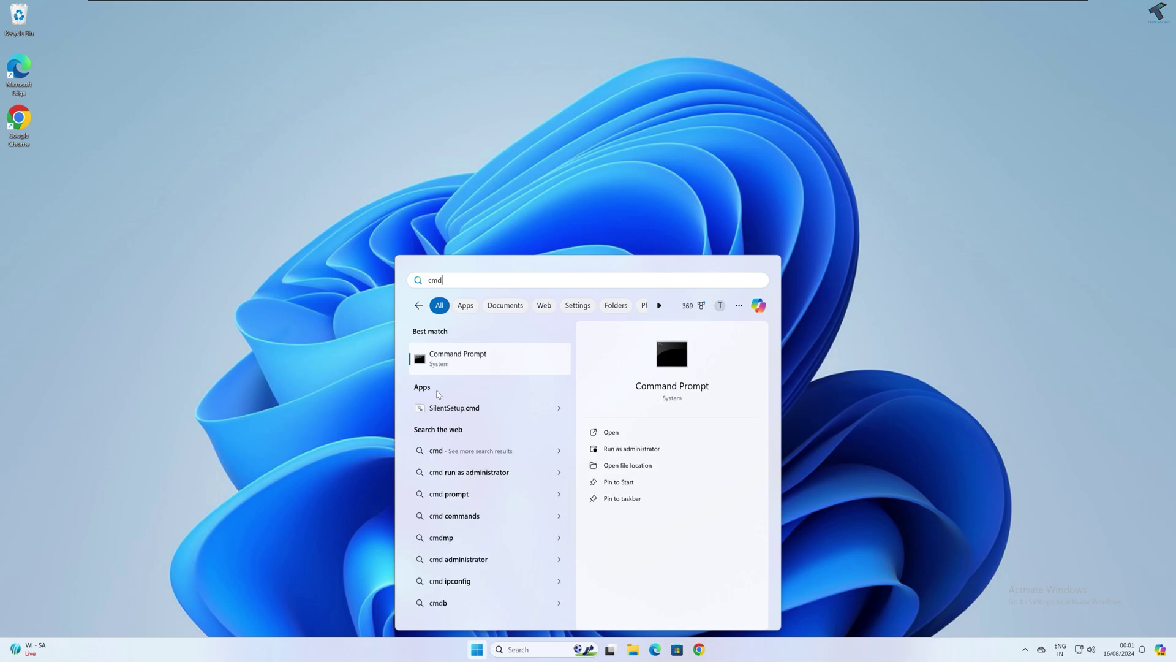
right_click(455, 359)
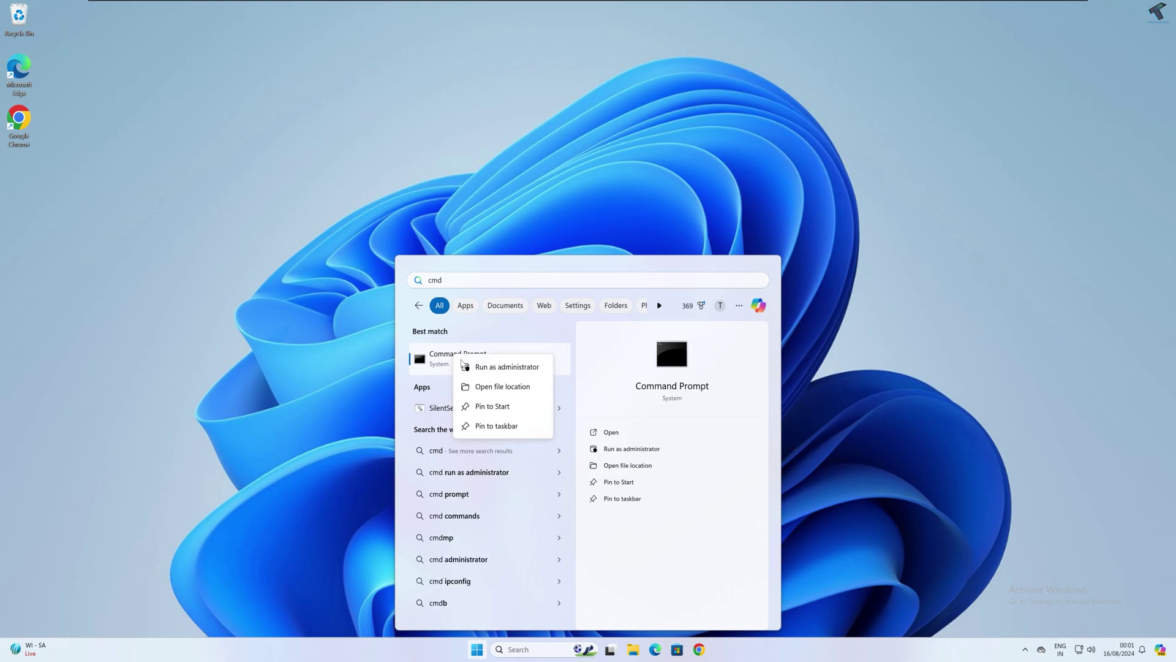
left_click(490, 371)
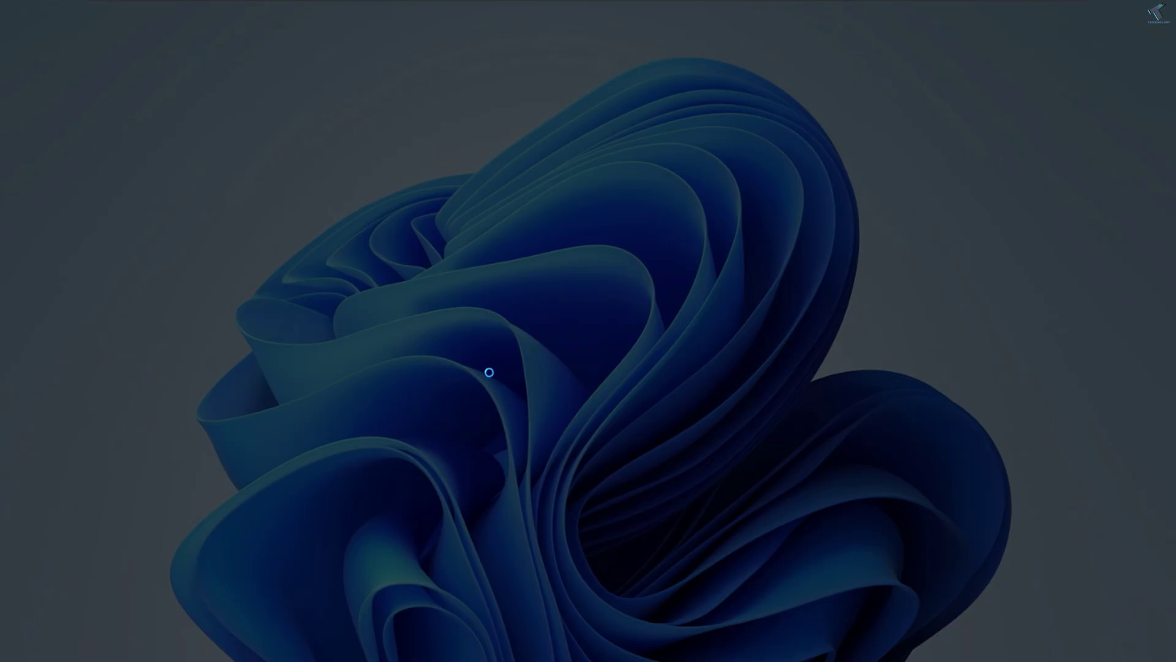
left_click(527, 405)
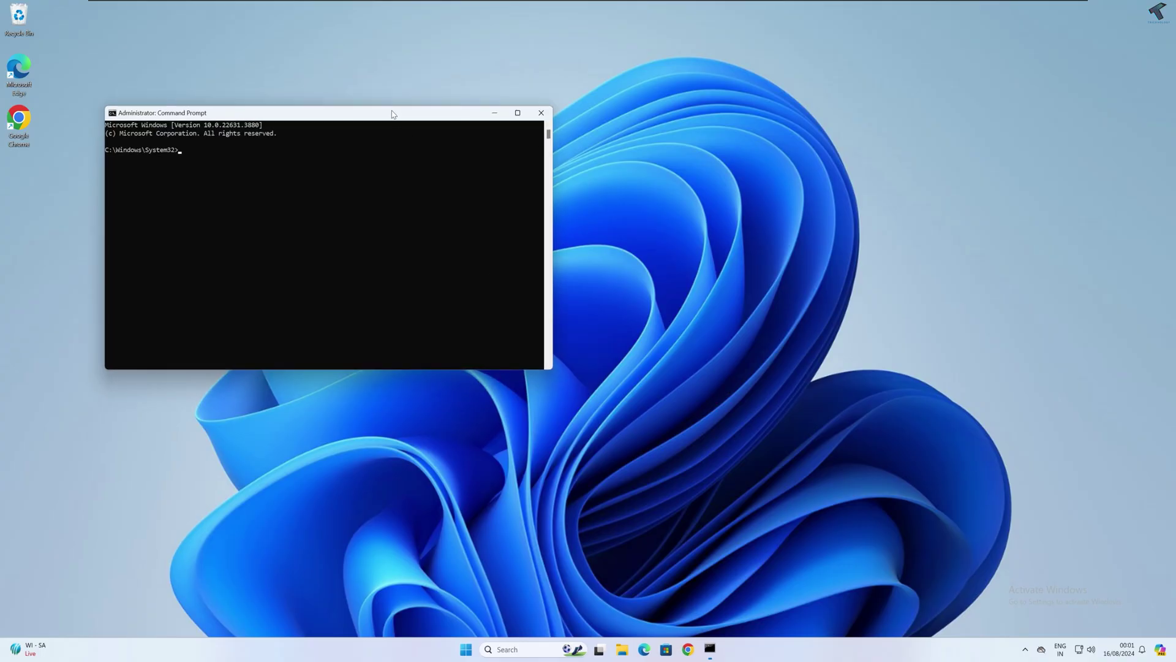
- Reposition the Command Prompt window and run ipconfig /release
left_click_drag(392, 116, 643, 176)
scroll(616, 251, "up", 4, "ctrl")
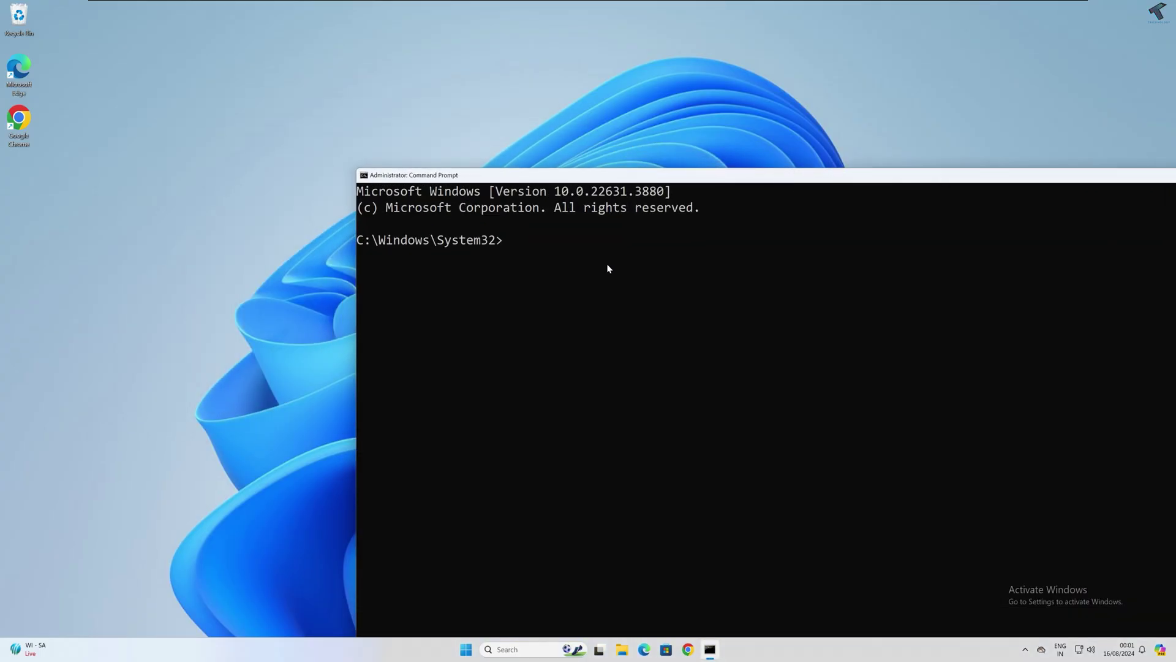
left_click_drag(407, 177, 392, 118)
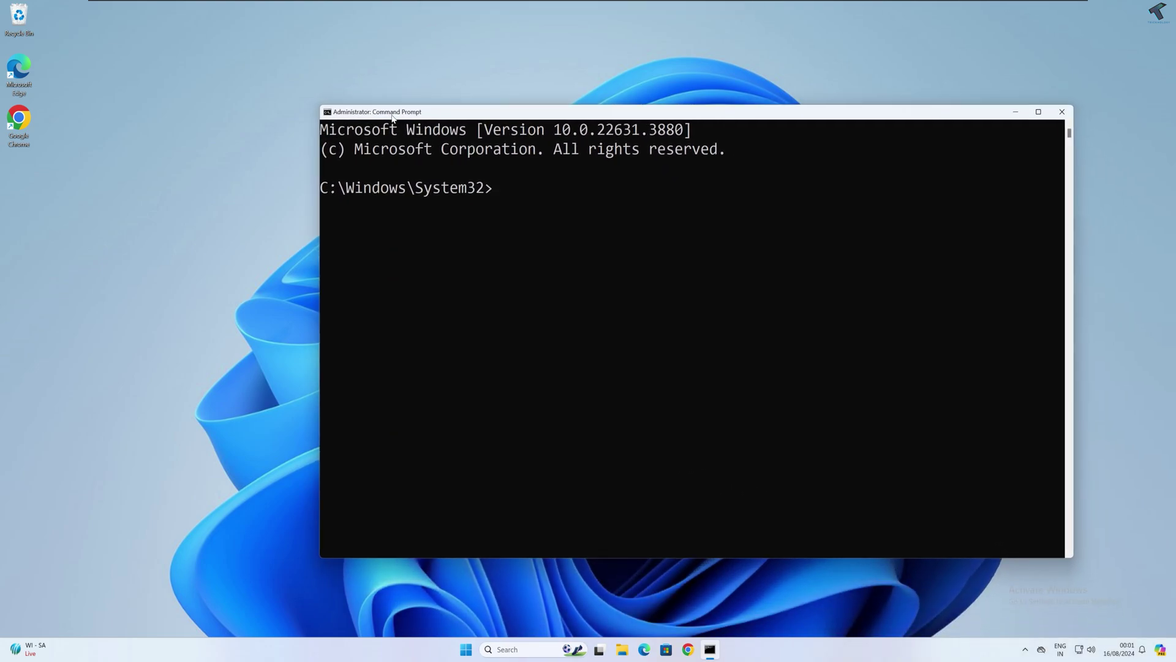
type("ipconfig /release")
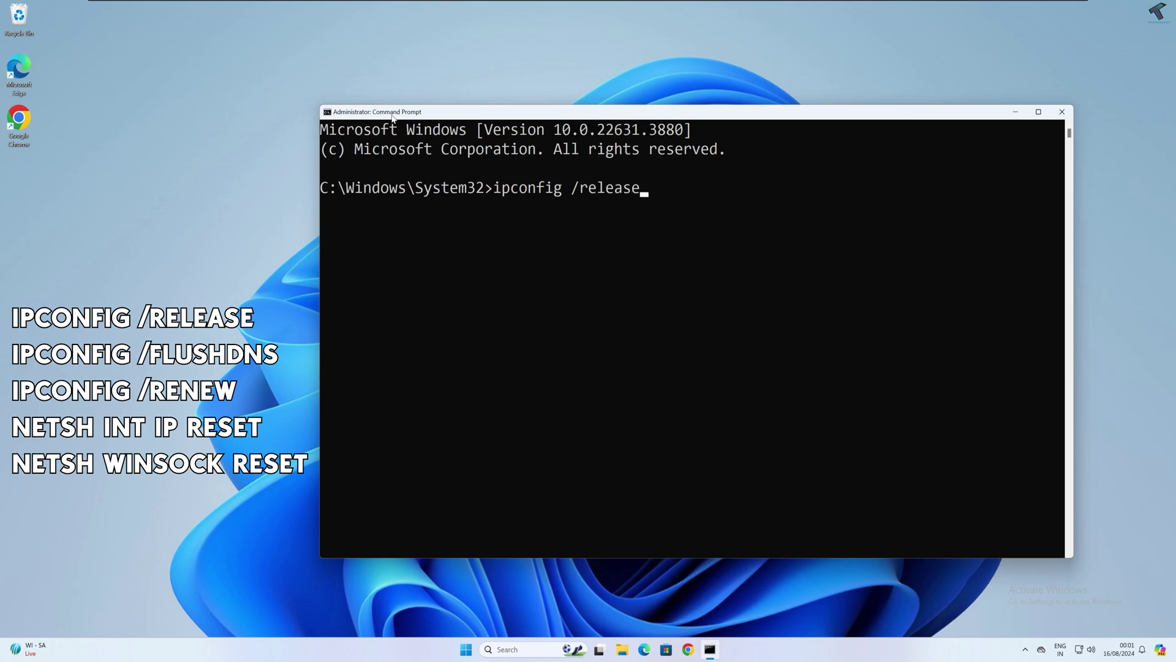
key("Return")
- Run ipconfig /flushdns and ipconfig /renew, then enter netsh int ip reset
key("Up")
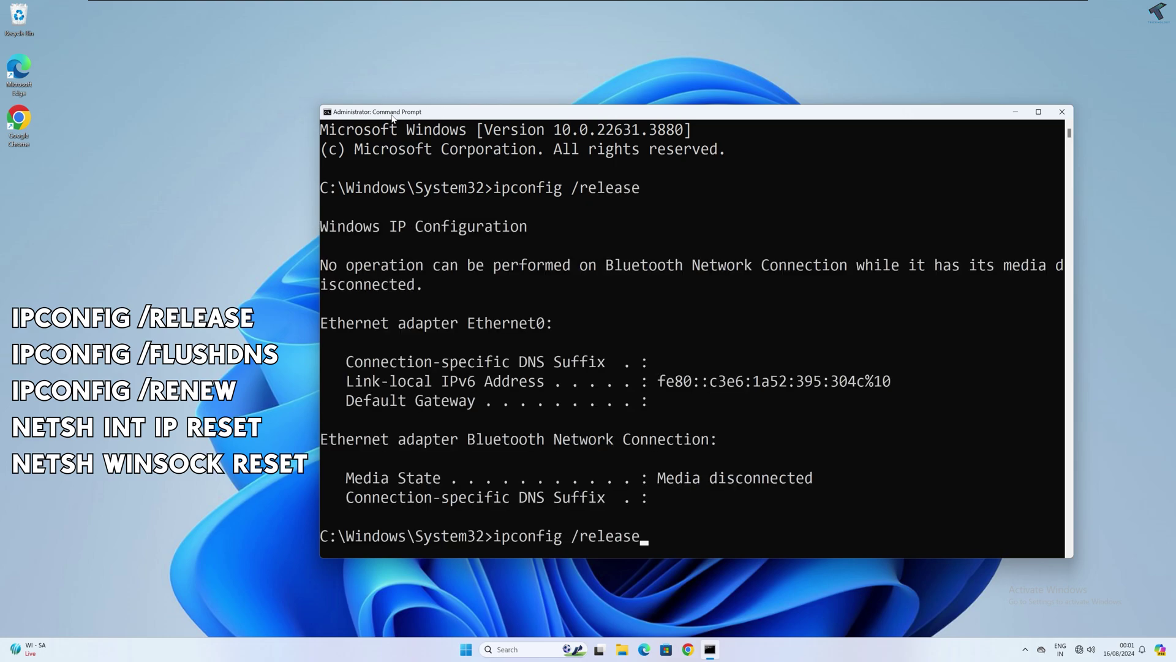
key("BackSpace")
key("BackSpace")
key("BackSpace")
key("BackSpace")
key("BackSpace")
key("BackSpace")
key("BackSpace")
type("flushdn")
type("s")
key("Return")
key("Up")
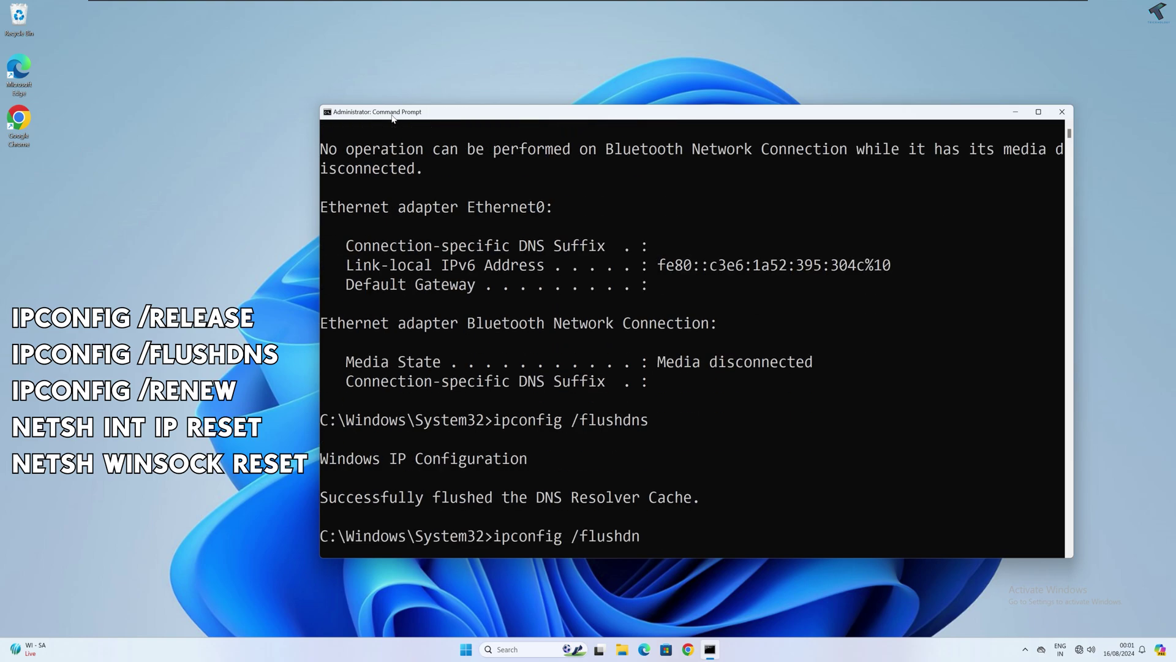
key("BackSpace")
key("BackSpace")
key("BackSpace")
key("BackSpace")
key("BackSpace")
key("BackSpace")
key("BackSpace")
type("renew")
key("Return")
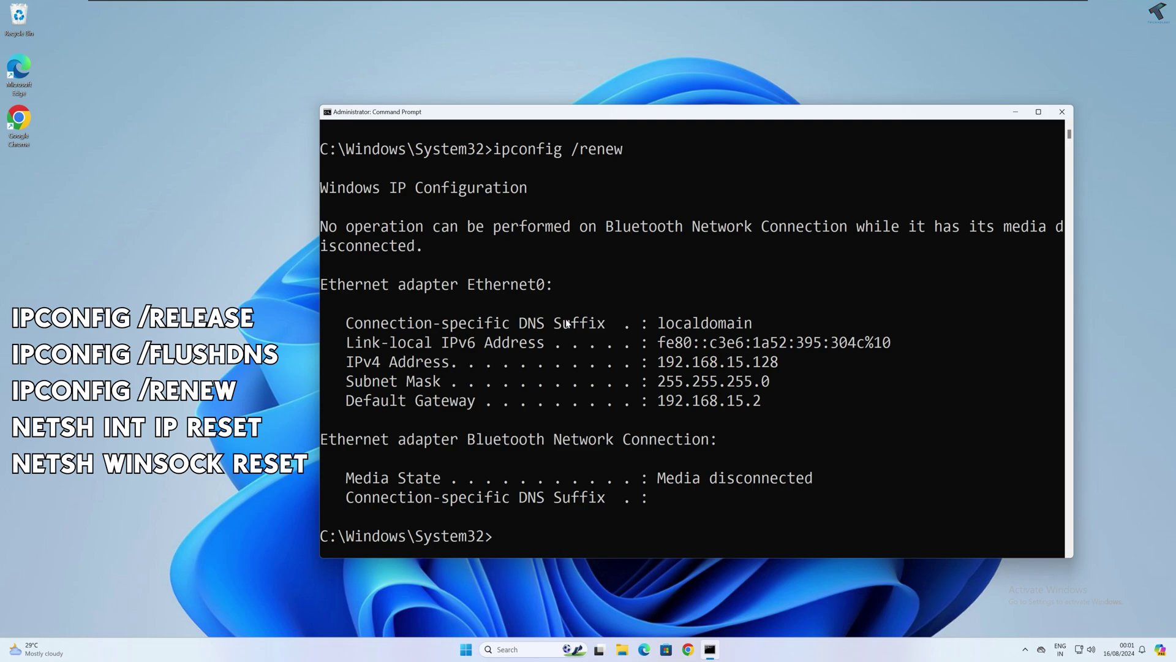
type("netsh int ip")
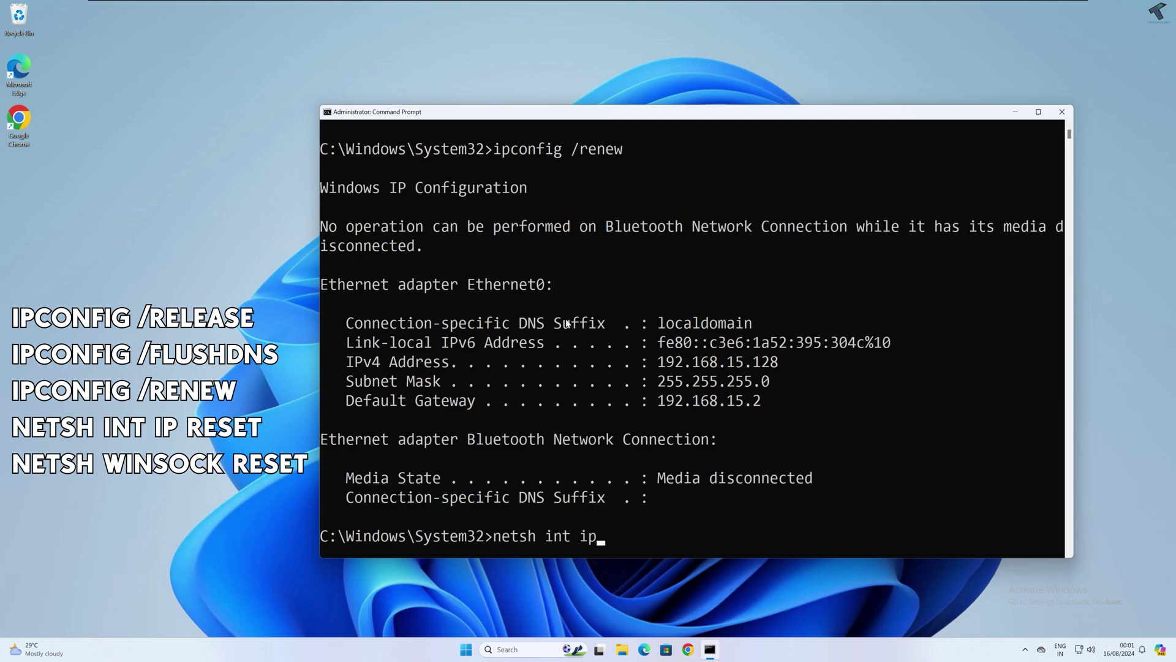
type(" reset")
- Reset the TCP/IP stack with netsh int ip reset and the Winsock catalog with netsh winsock reset
key("Return")
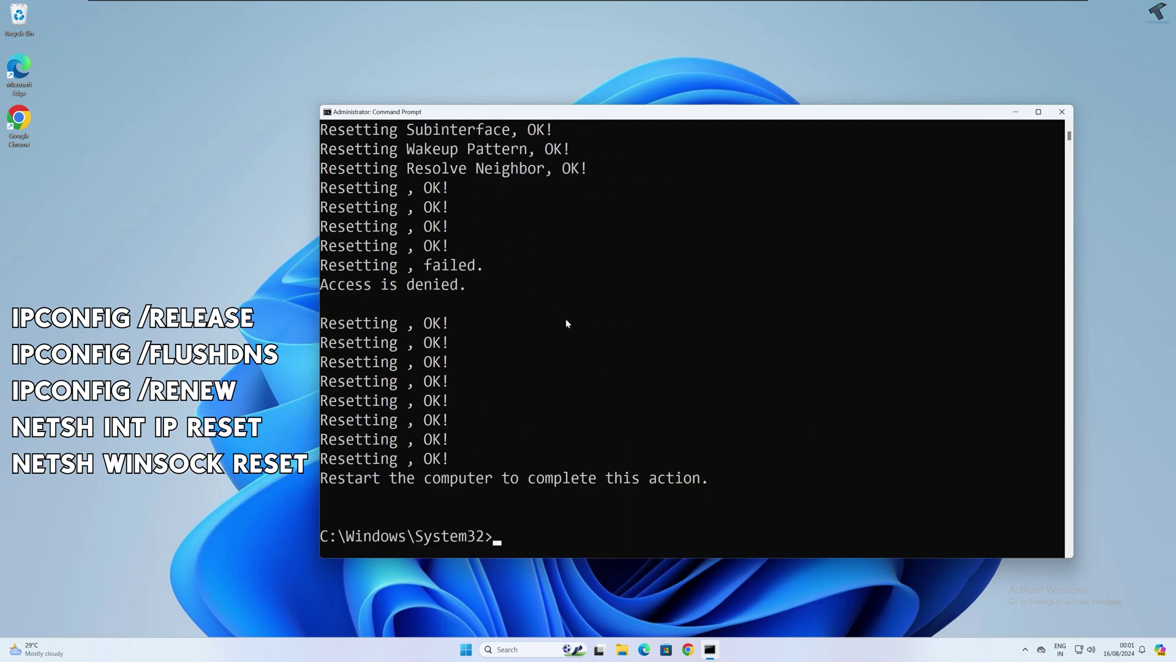
key("Up")
key("BackSpace")
key("BackSpace")
key("BackSpace")
key("BackSpace")
key("BackSpace")
key("BackSpace")
key("BackSpace")
key("BackSpace")
key("BackSpace")
key("BackSpace")
key("BackSpace")
key("BackSpace")
type("winsock")
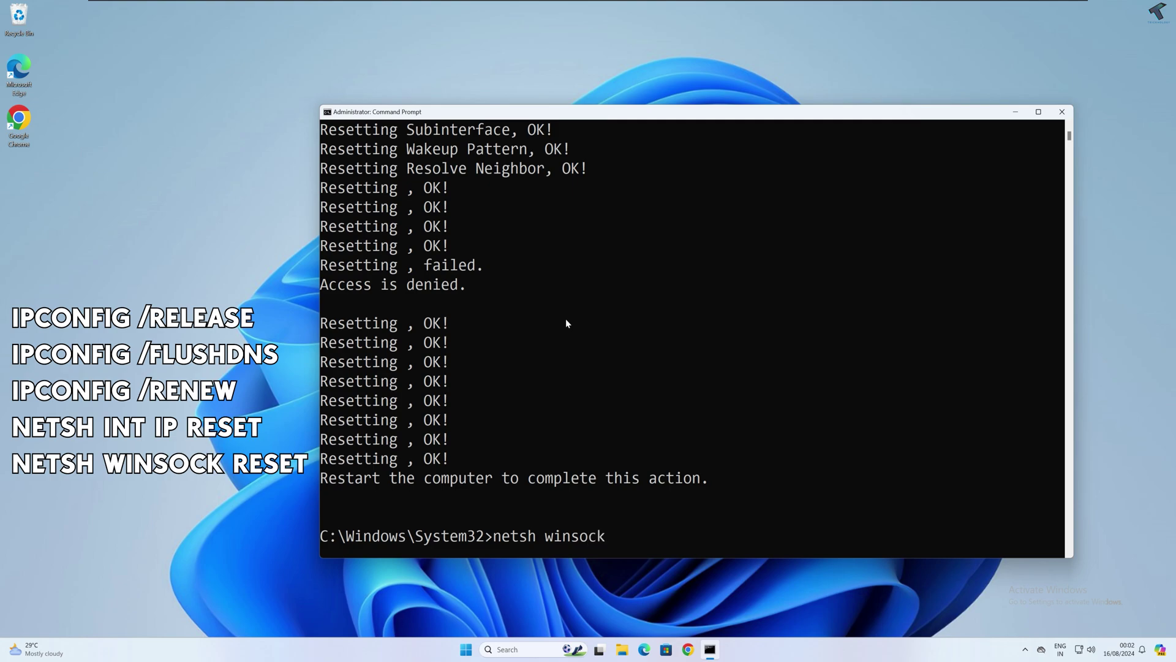
type(" reset")
key("Return")
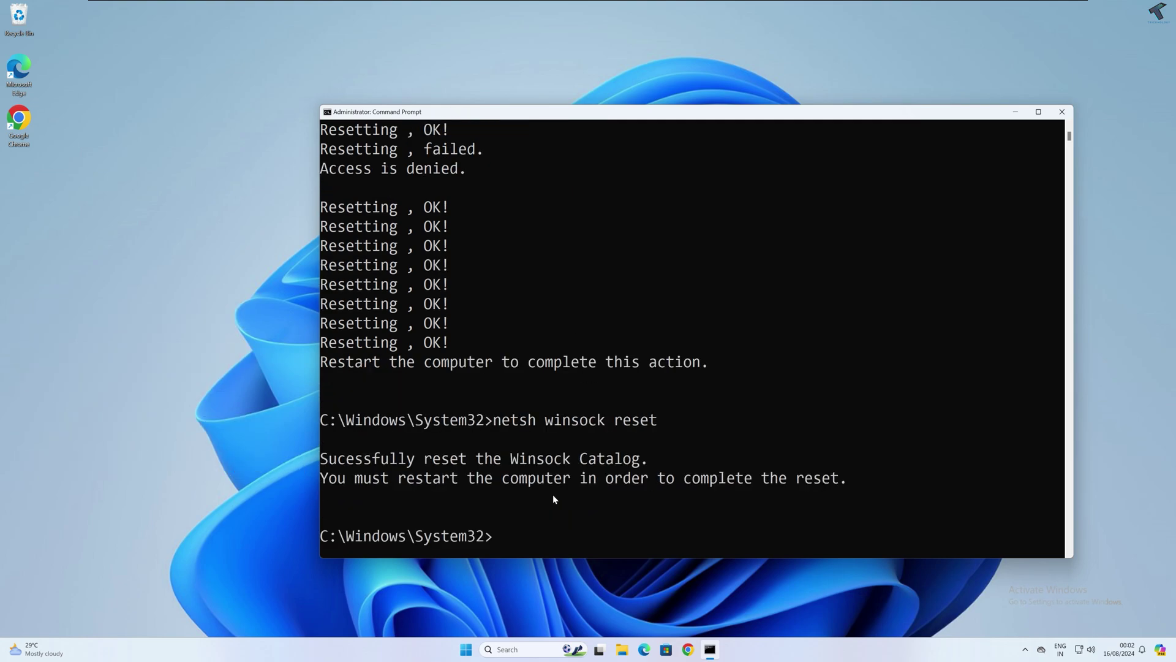
left_click(475, 650)
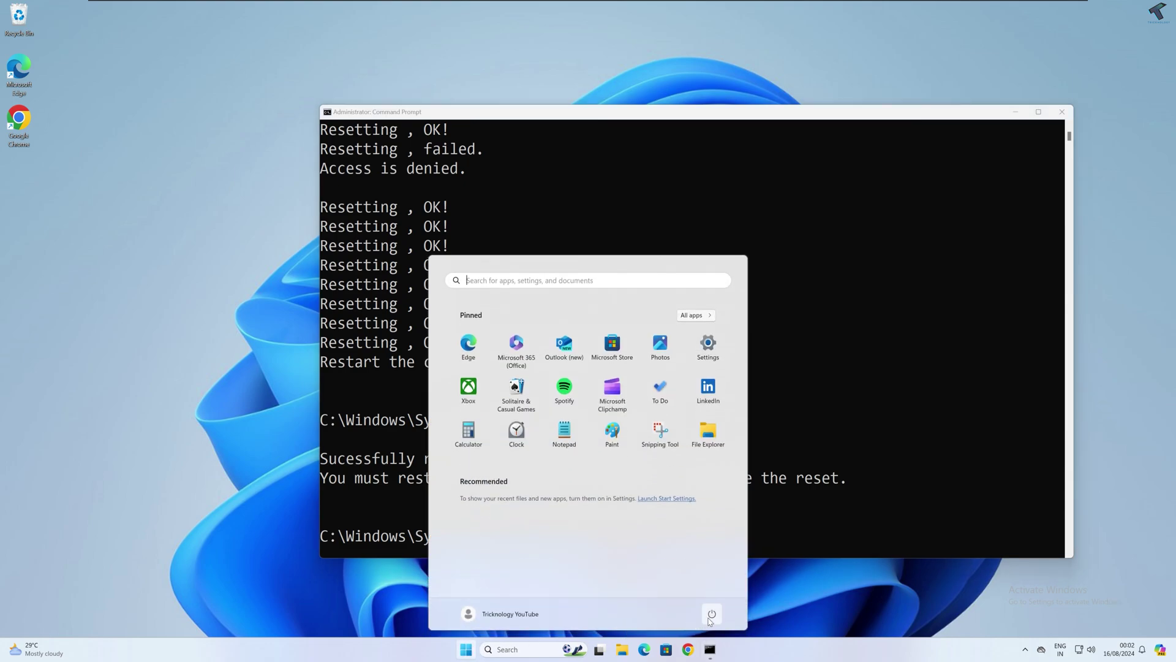
- Show the Start menu power options so Restart is available
left_click(711, 615)
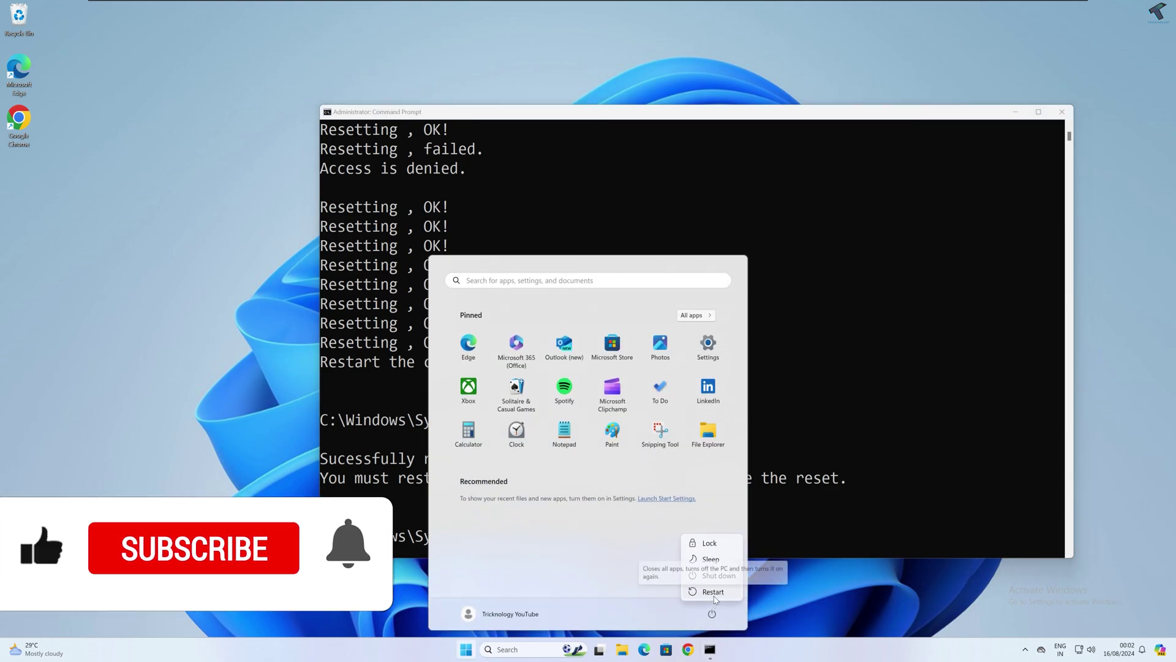